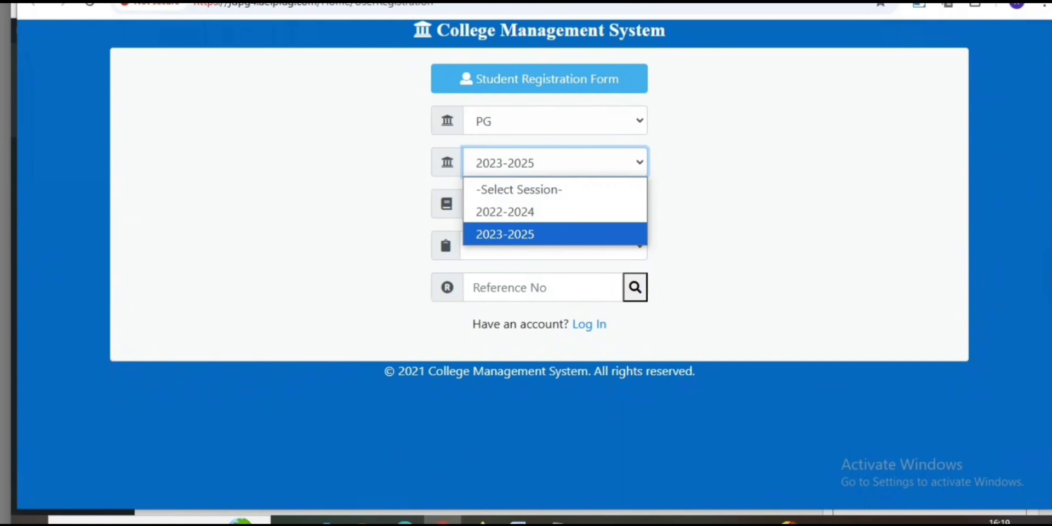
Set the session on the student registration form to 2023-2025.
key("Up")
key("Return")
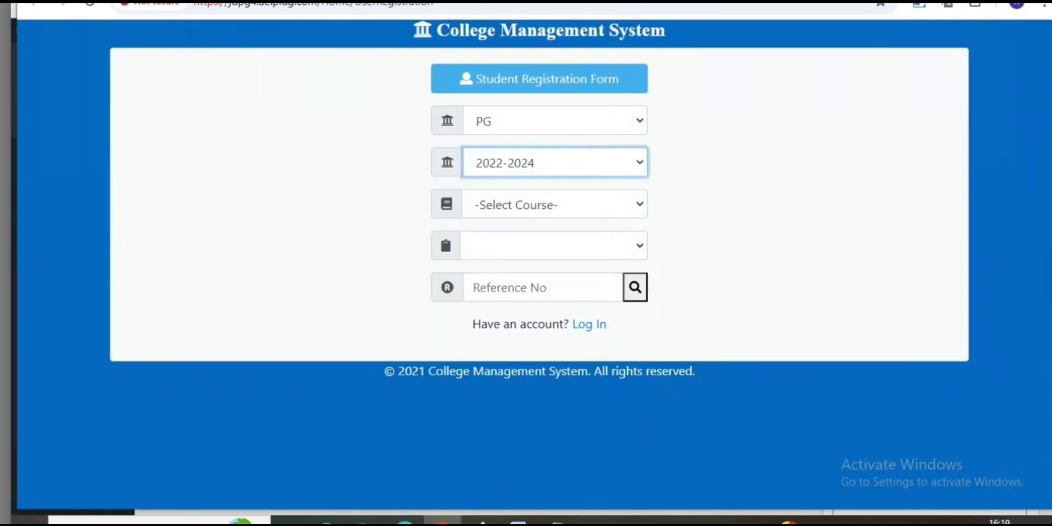
left_click(555, 163)
left_click(554, 162)
key("Down")
Select the course M.A[D001] and the PG Semester IV Processing Charge for the registration.
left_click(554, 204)
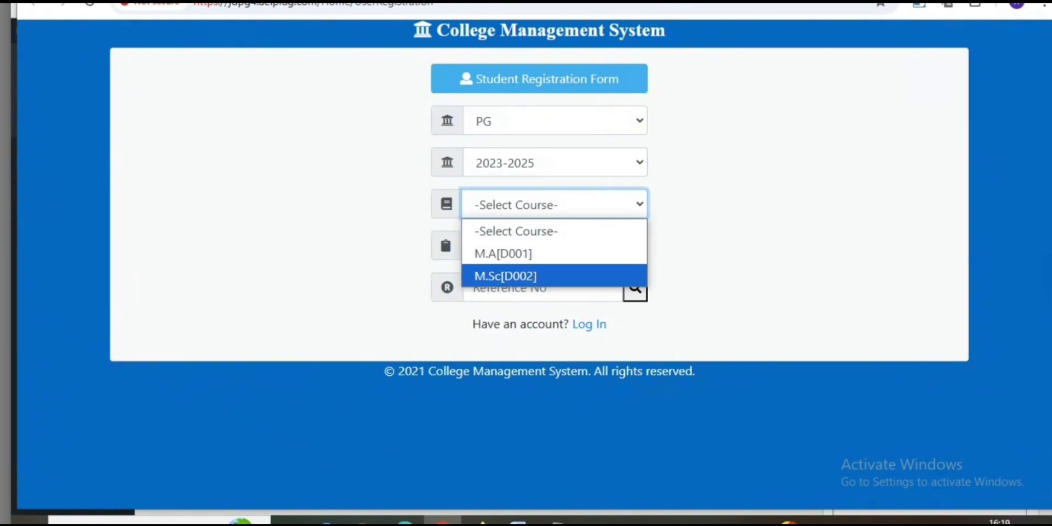
key("Up")
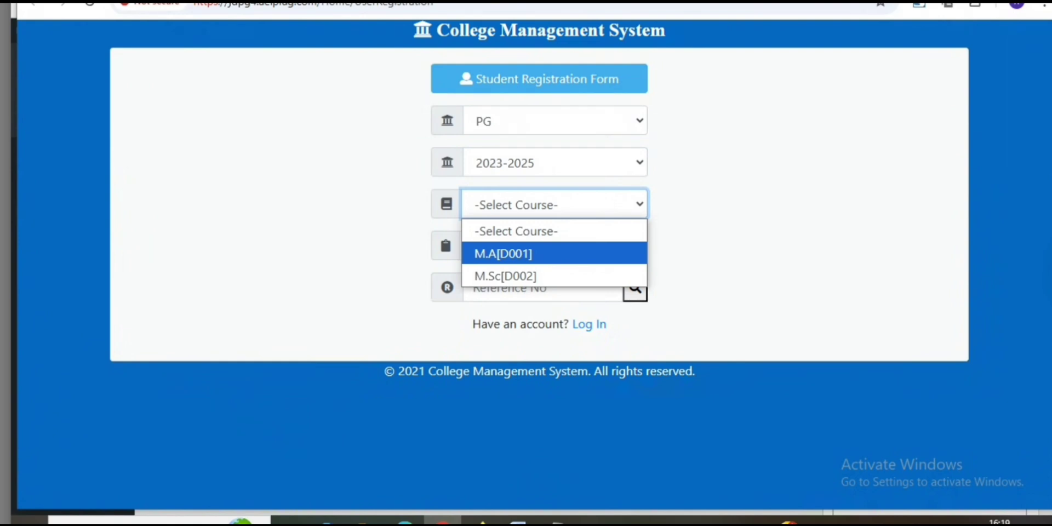
key("Return")
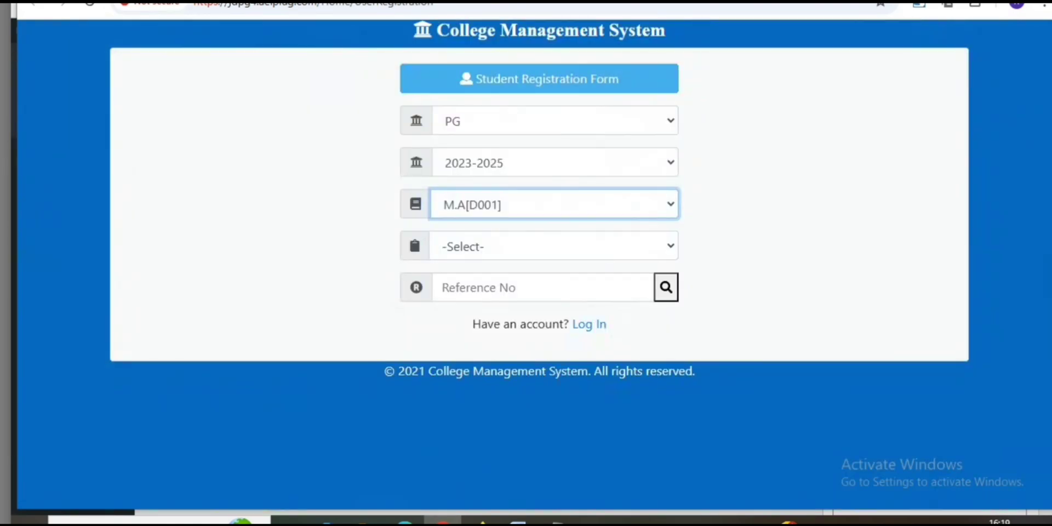
left_click(554, 246)
left_click(553, 295)
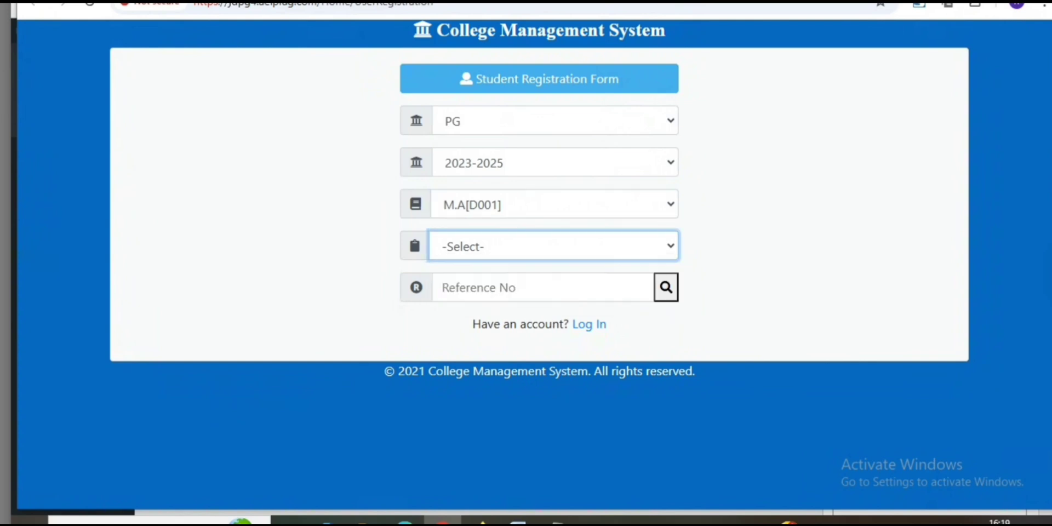
left_click(543, 288)
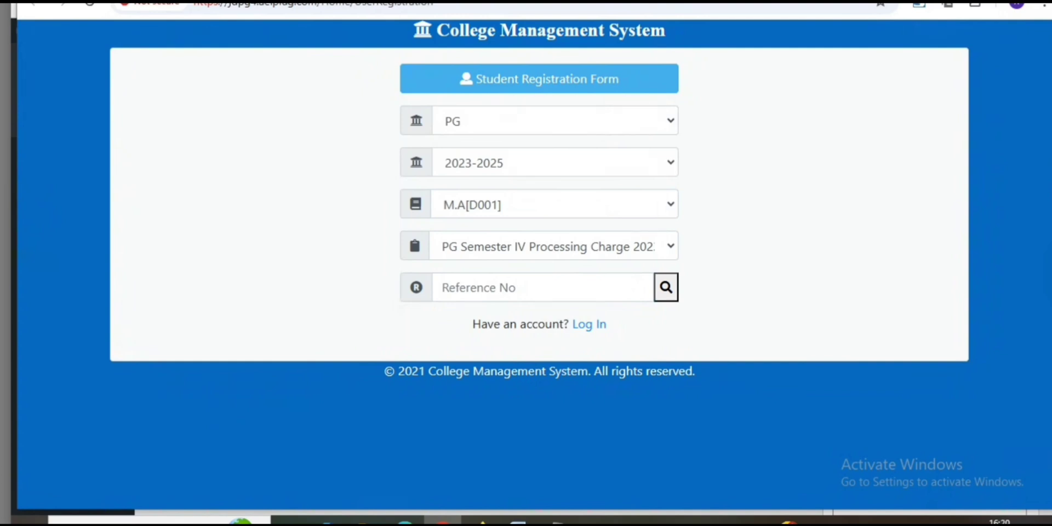
left_click(1044, 165)
left_click(975, 212)
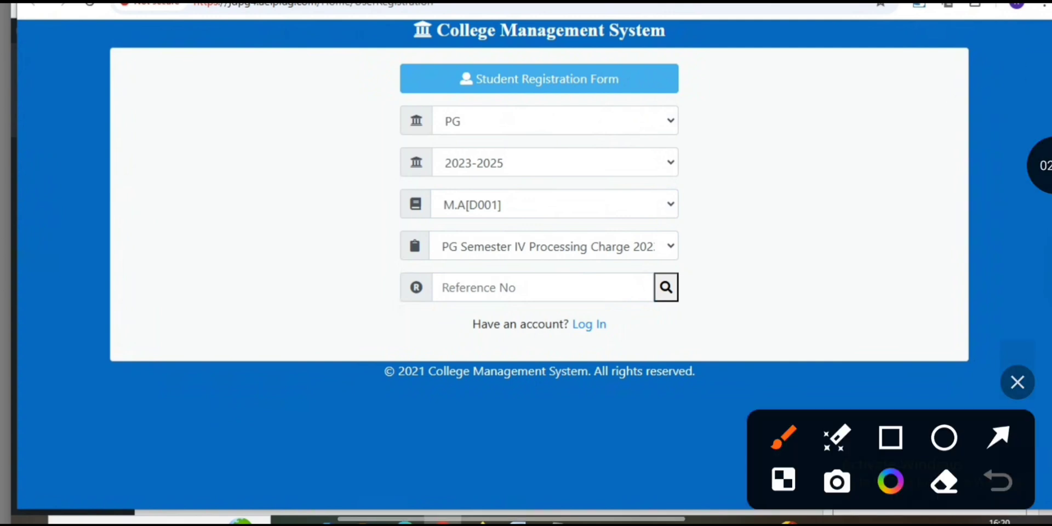
left_click(999, 438)
left_click_drag(367, 284, 506, 286)
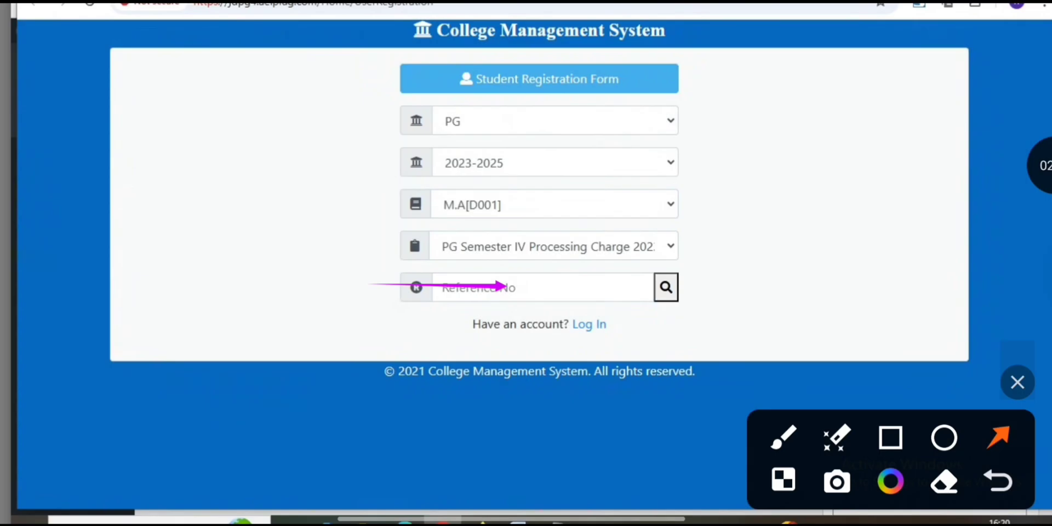
left_click_drag(807, 208, 644, 279)
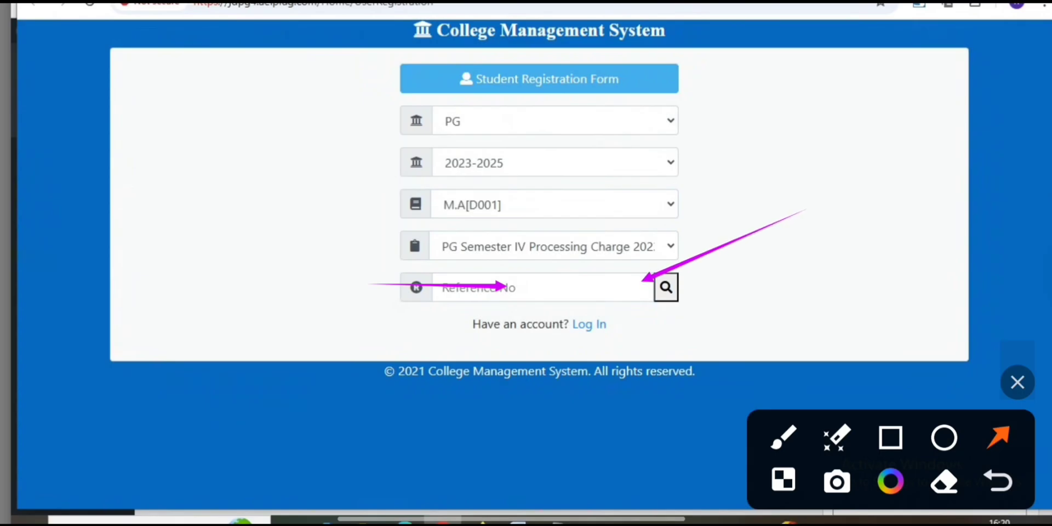
left_click_drag(850, 322, 685, 298)
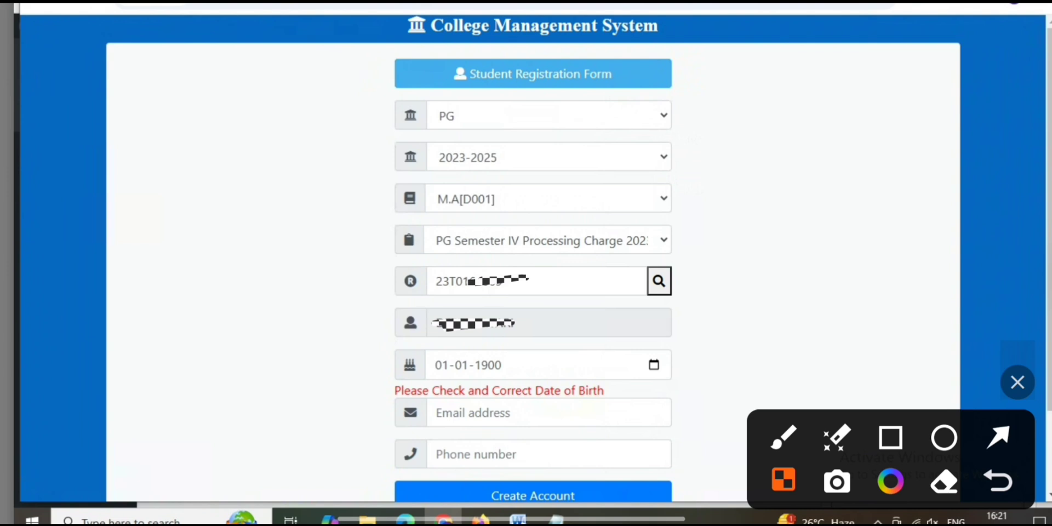
left_click(998, 437)
left_click_drag(767, 357, 597, 360)
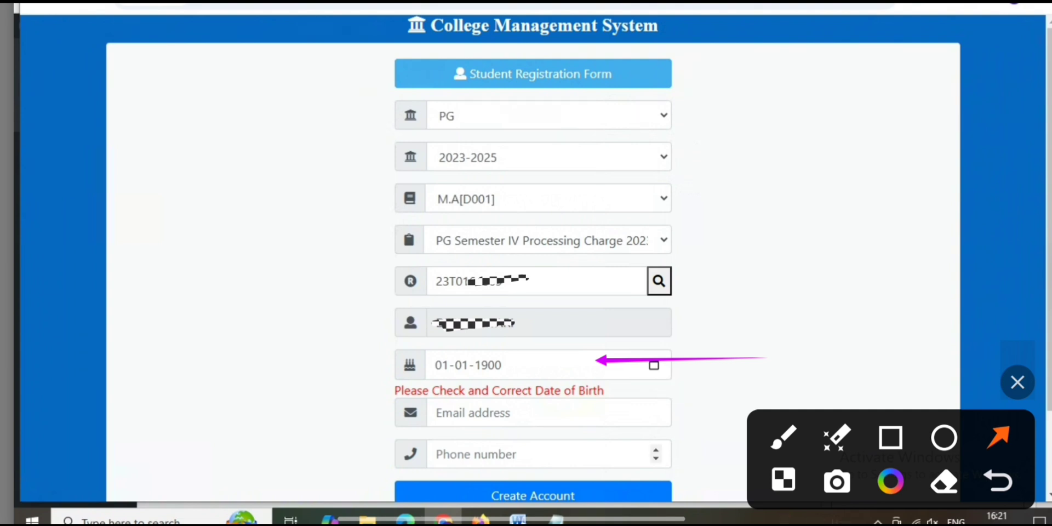
left_click_drag(703, 395, 610, 473)
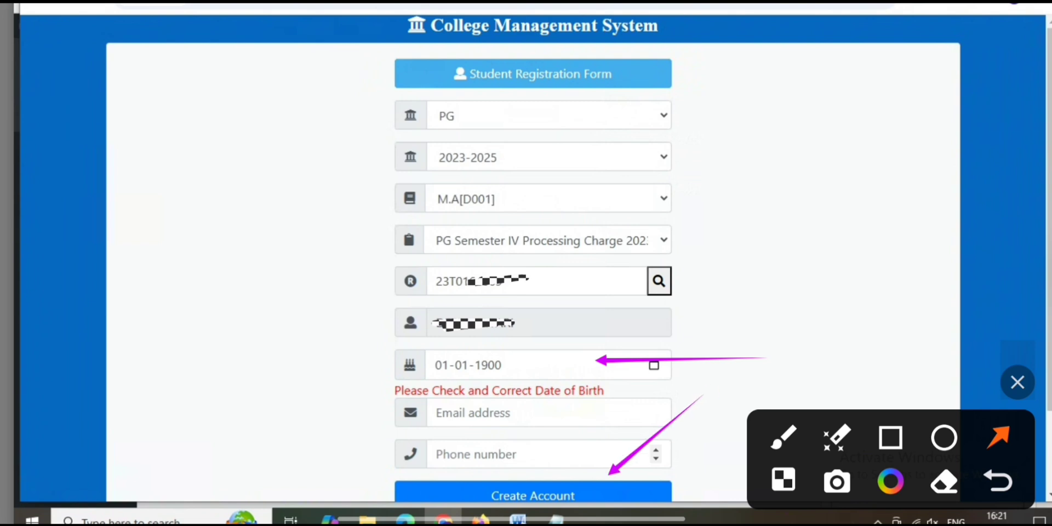
left_click_drag(254, 338, 402, 364)
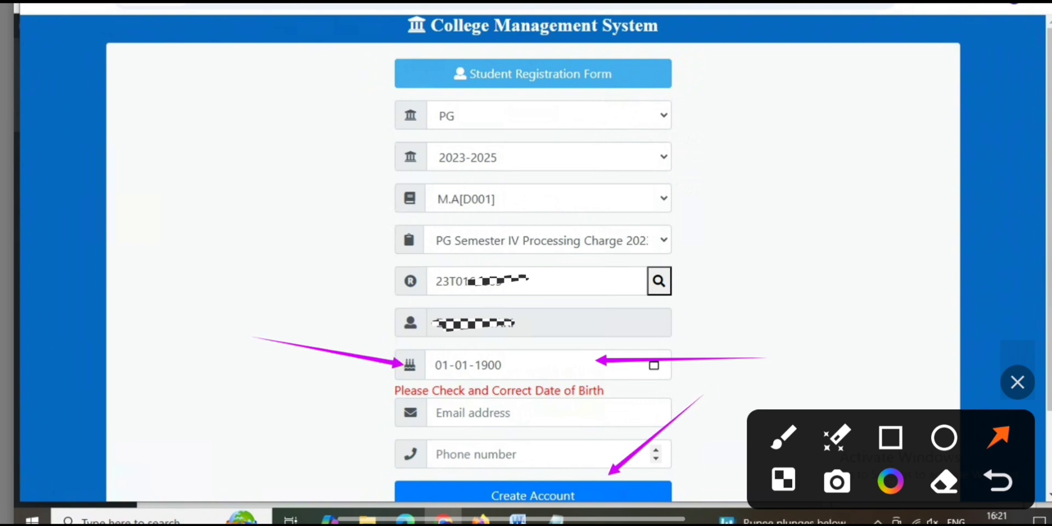
left_click(998, 481)
left_click(998, 481)
left_click(998, 481)
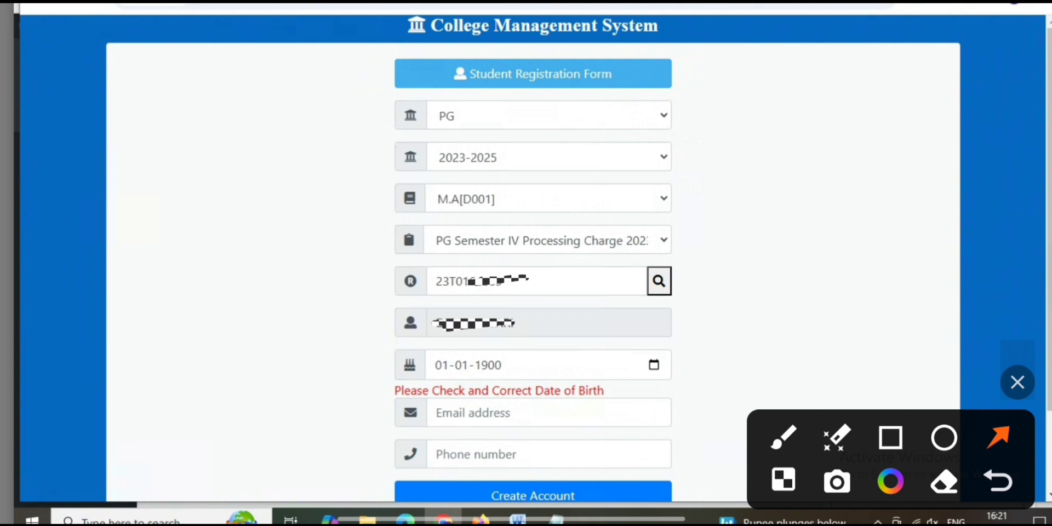
Open the date of birth calendar and look through its list of years and months.
left_click(654, 365)
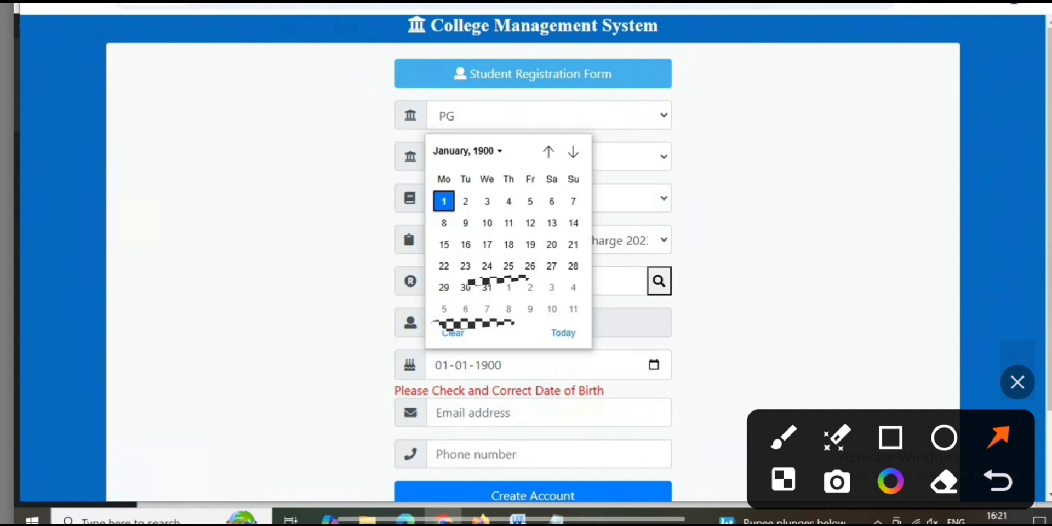
left_click(468, 152)
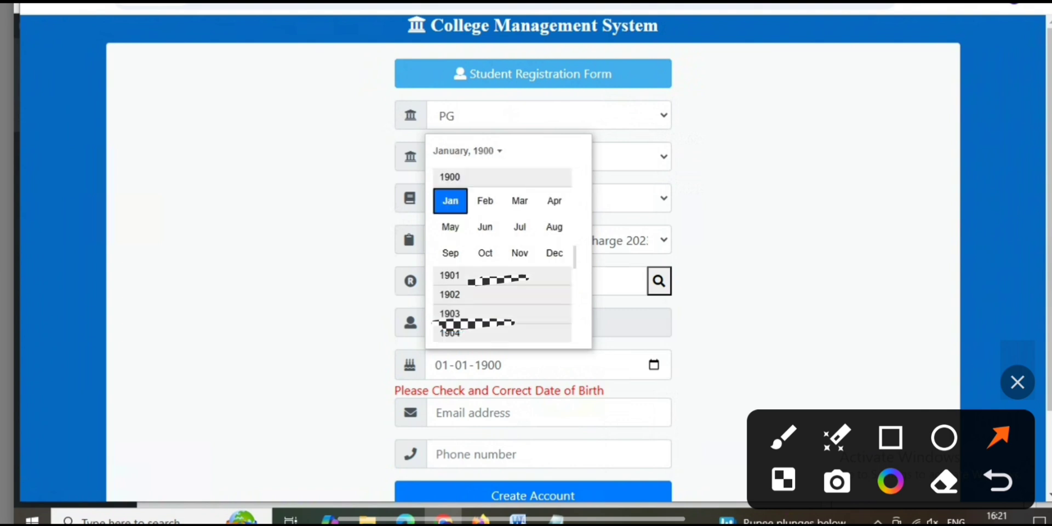
scroll(465, 255, "up", 2)
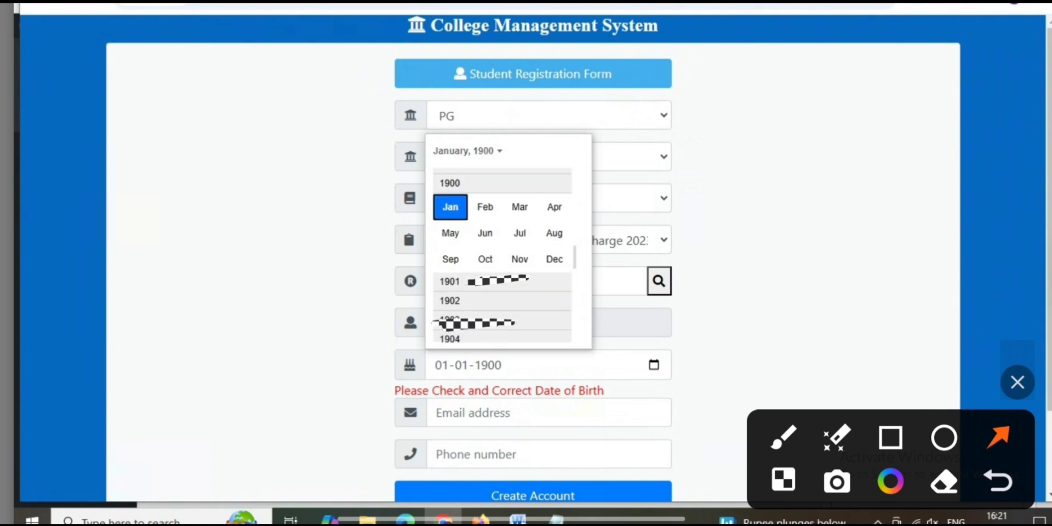
scroll(502, 256, "up", 1)
scroll(502, 255, "down", 1)
left_click(450, 207)
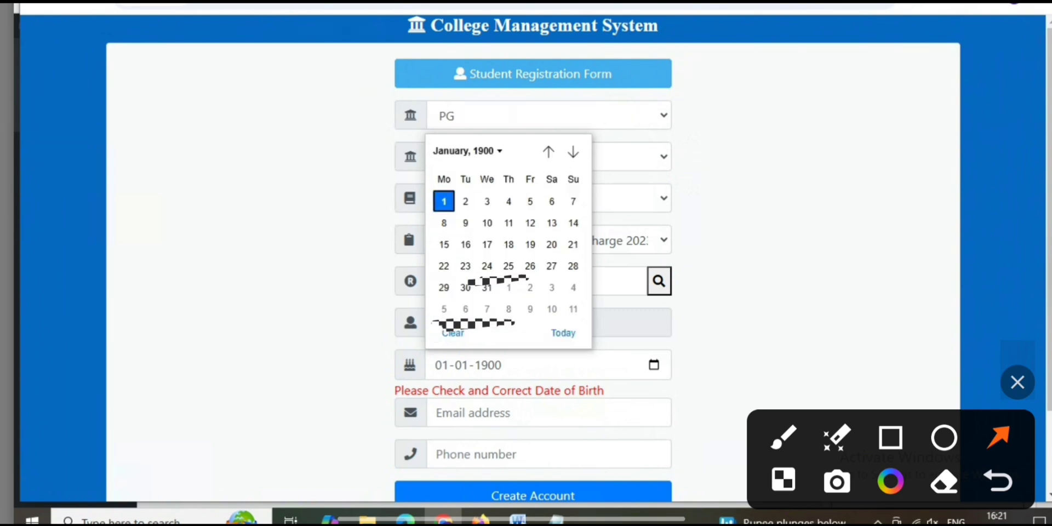
left_click(468, 150)
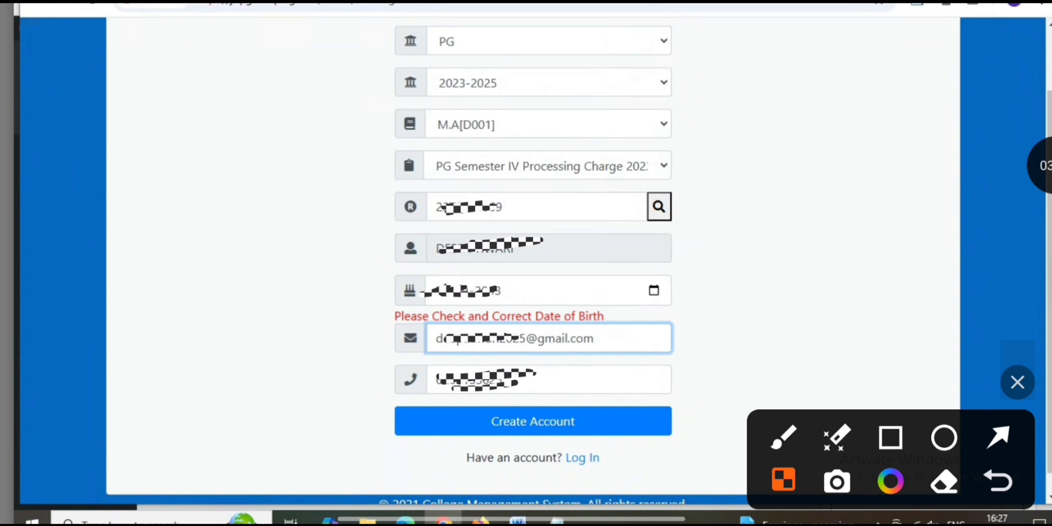
left_click(998, 438)
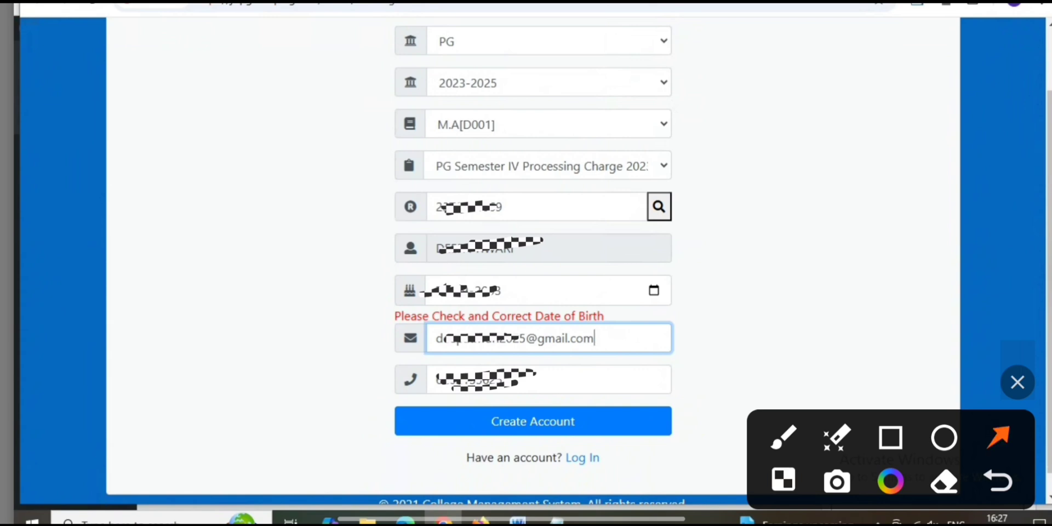
left_click_drag(735, 325, 646, 335)
left_click_drag(707, 369, 642, 376)
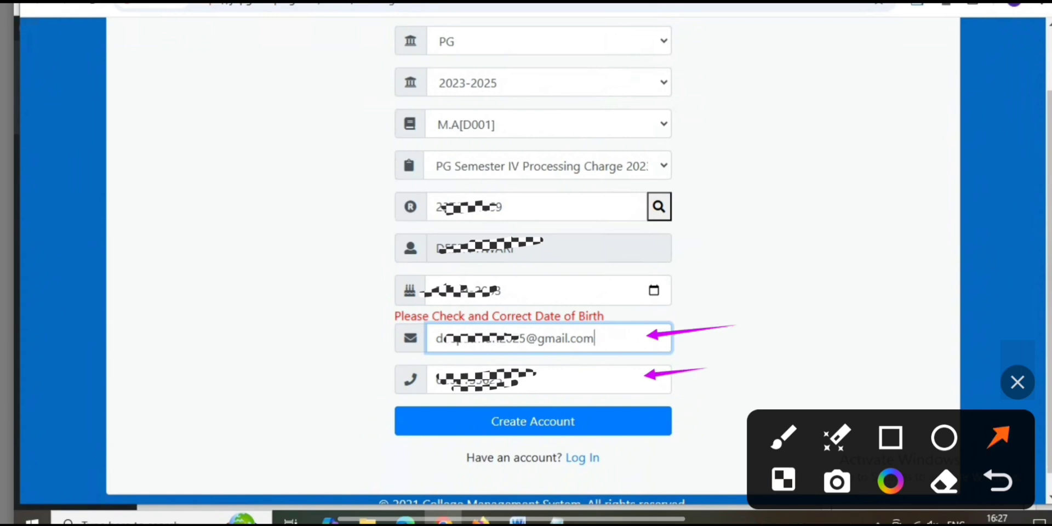
left_click_drag(770, 396, 666, 420)
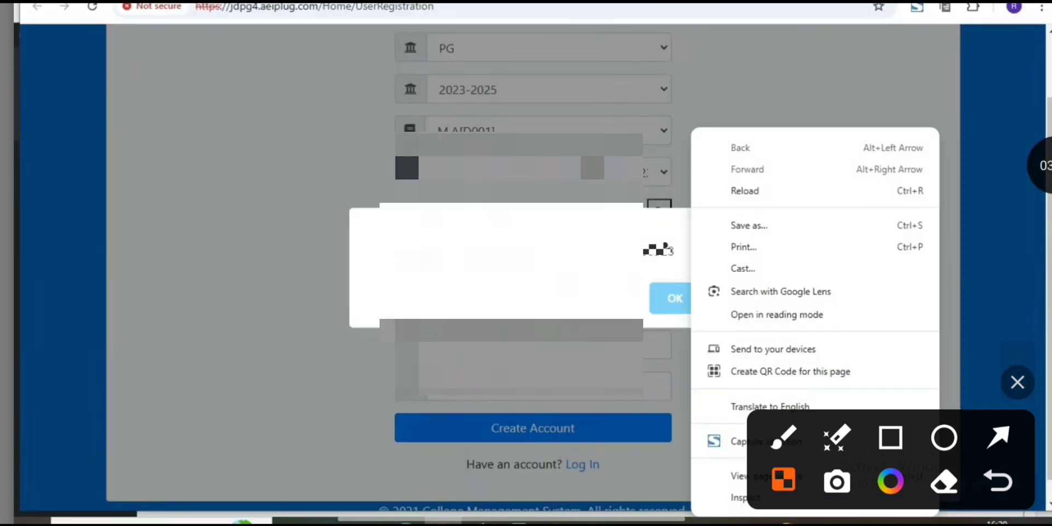
left_click(998, 438)
left_click_drag(512, 165, 498, 222)
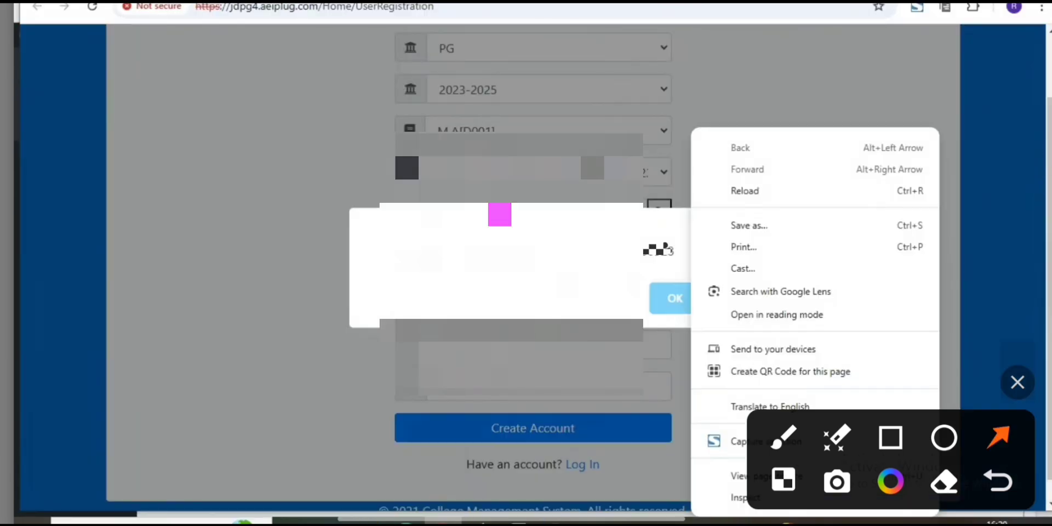
mouse_move(665, 160)
left_mouse_down()
mouse_move(648, 228)
mouse_move(679, 243)
mouse_move(672, 282)
left_mouse_up()
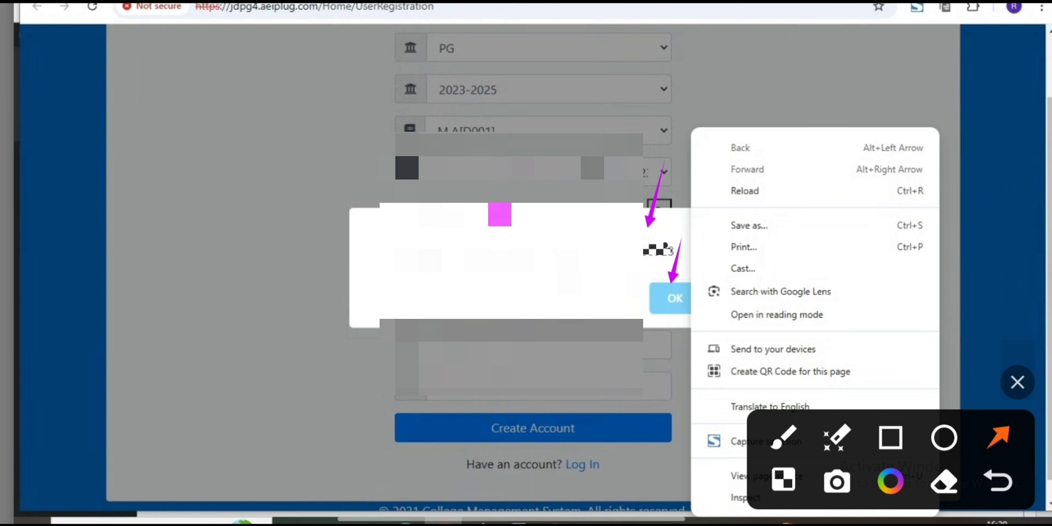
key("Escape")
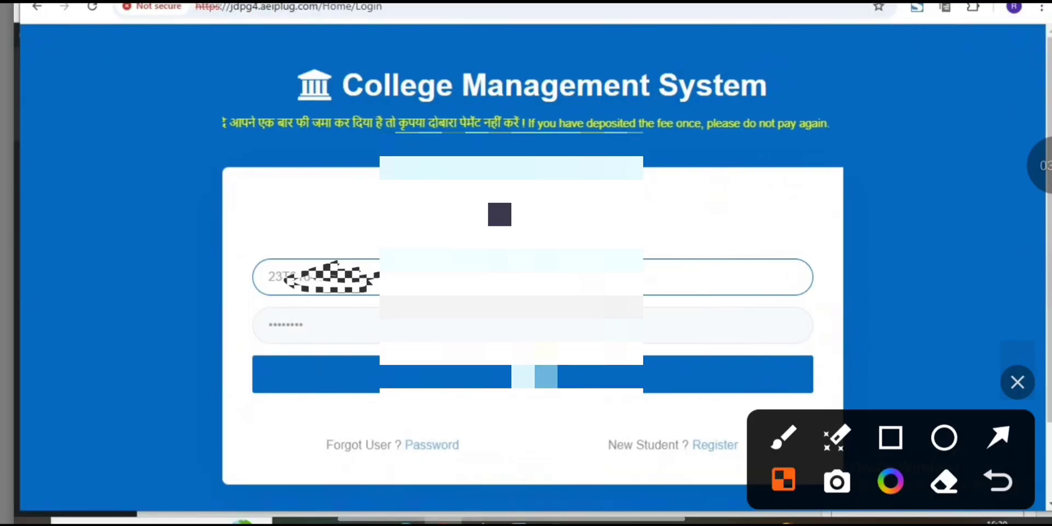
left_click(999, 438)
left_click_drag(811, 279, 600, 271)
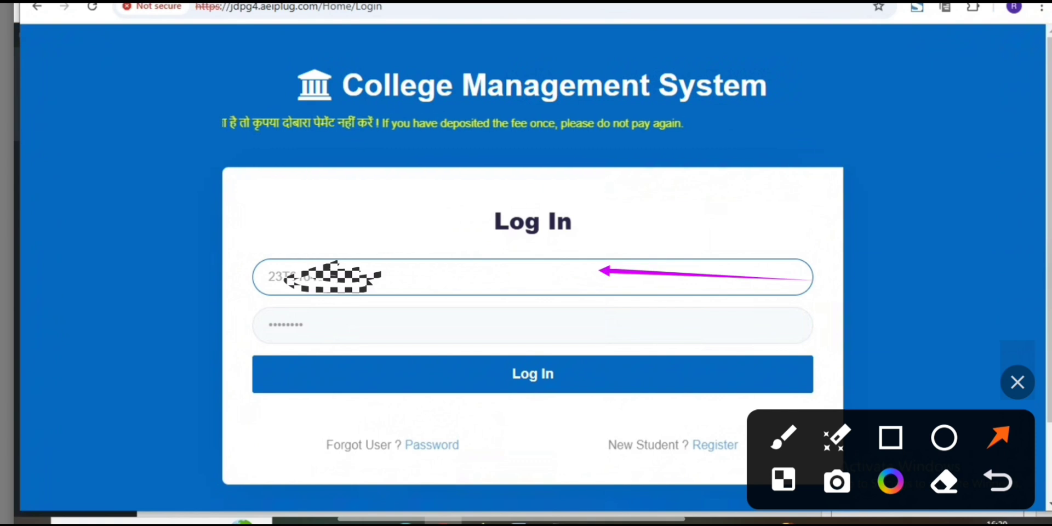
left_click_drag(663, 329, 568, 321)
left_click_drag(577, 425, 560, 389)
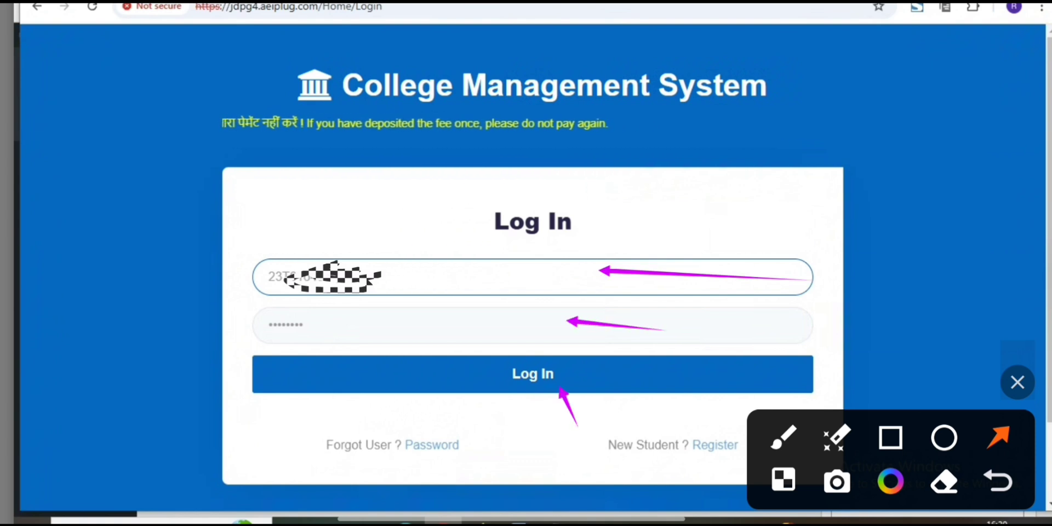
Switch to the examfind.in admission page and look at the admission login link in the Important Links table.
key("ctrl+Tab")
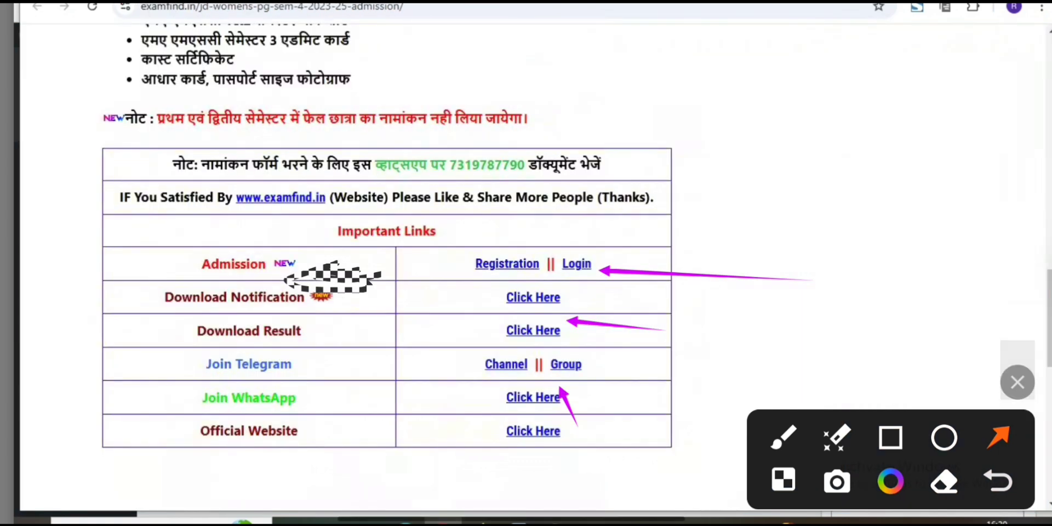
left_click(998, 481)
left_click(998, 481)
left_click(998, 481)
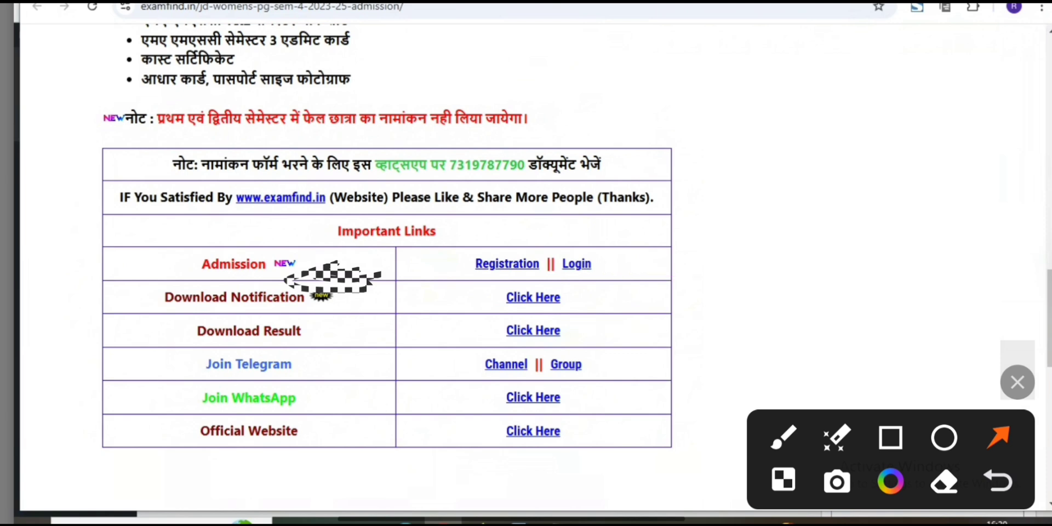
left_click(999, 481)
left_click_drag(739, 242, 618, 263)
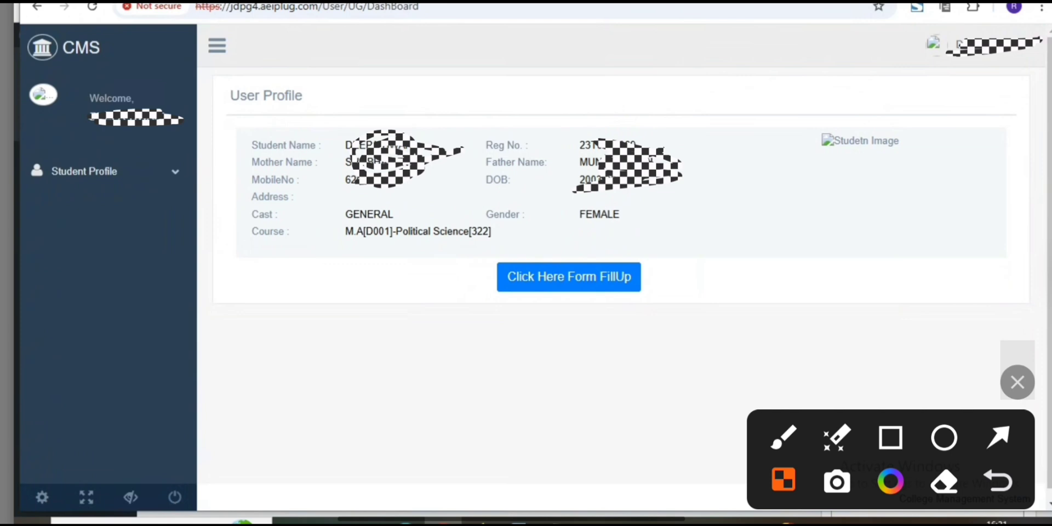
left_click(998, 437)
left_click_drag(637, 398, 595, 299)
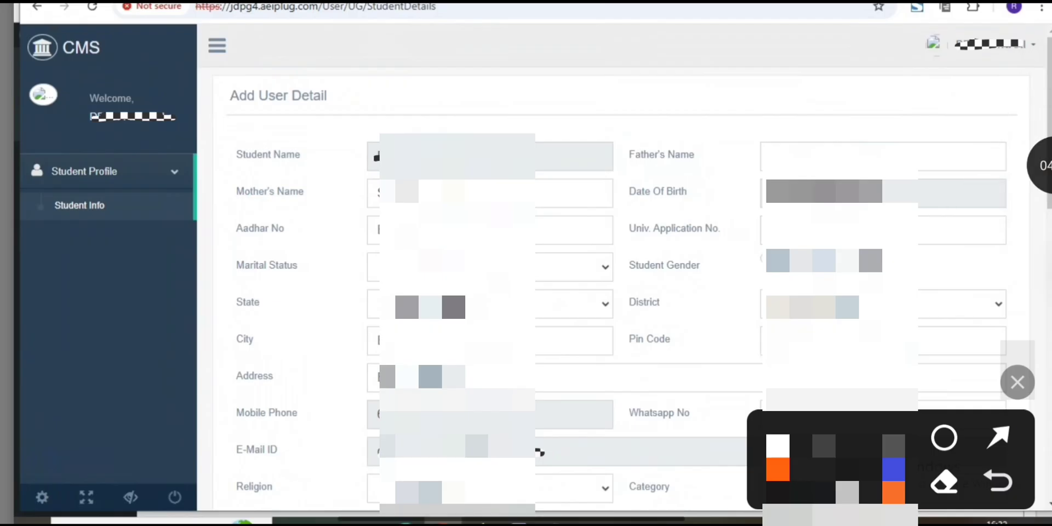
left_click_drag(612, 216, 550, 227)
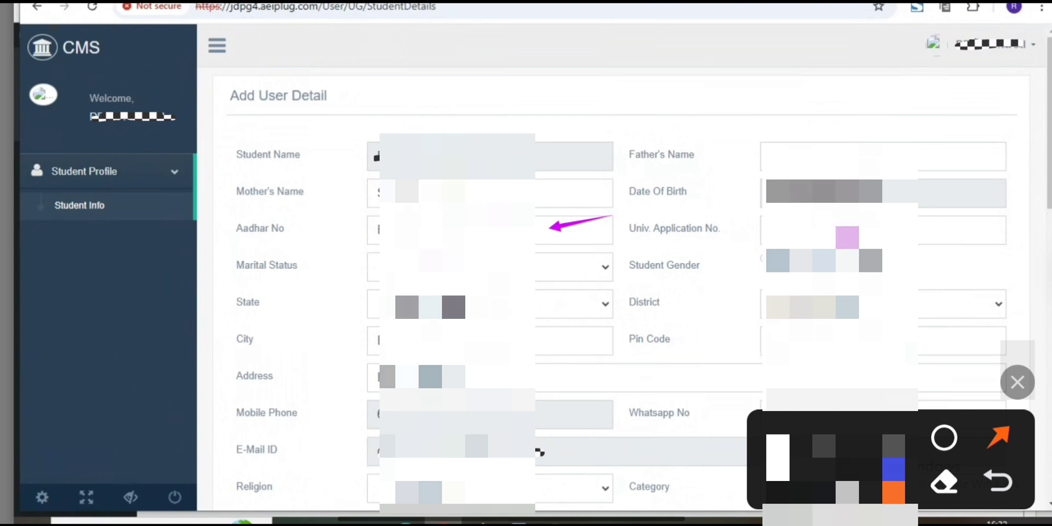
left_click_drag(656, 262, 586, 265)
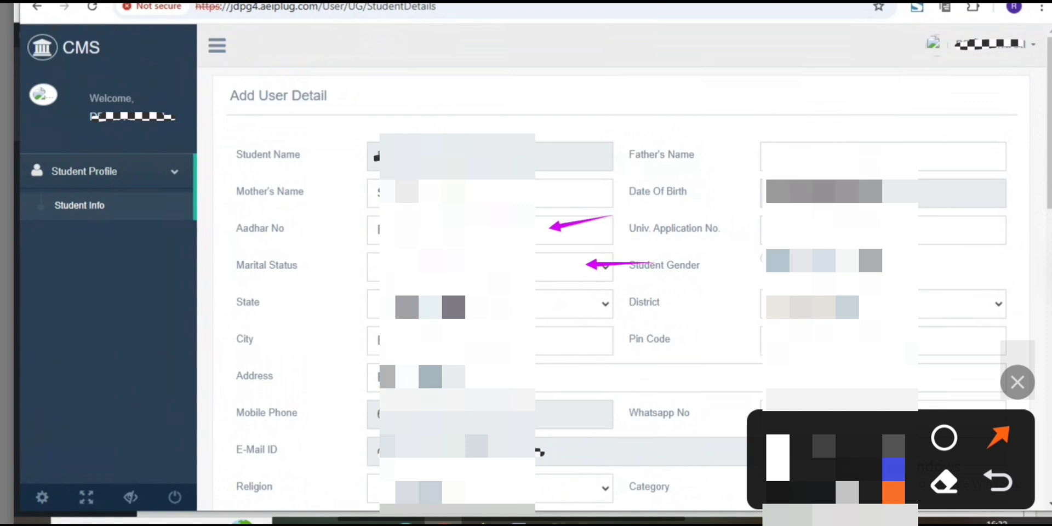
Choose the student's marital status on the Add User Detail form.
left_click(490, 267)
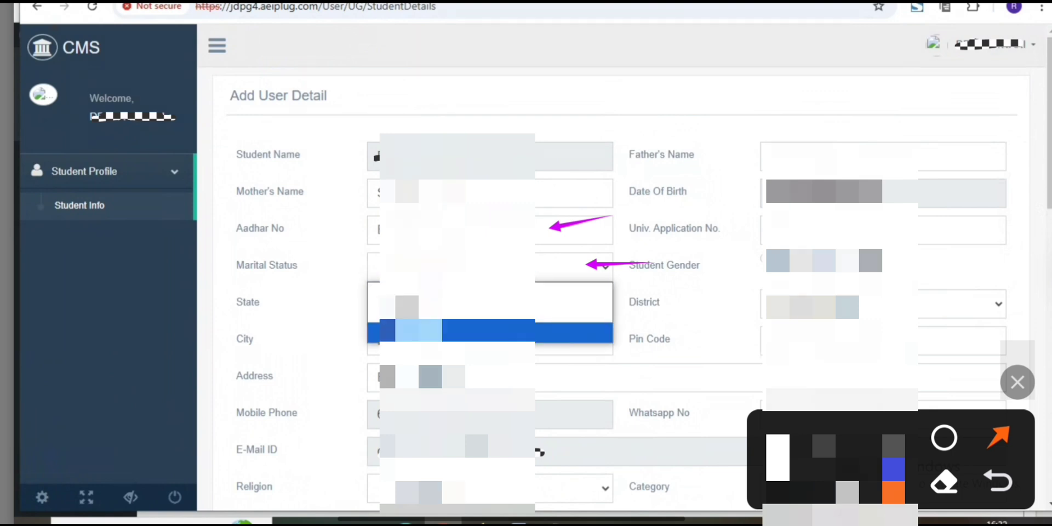
left_click(457, 333)
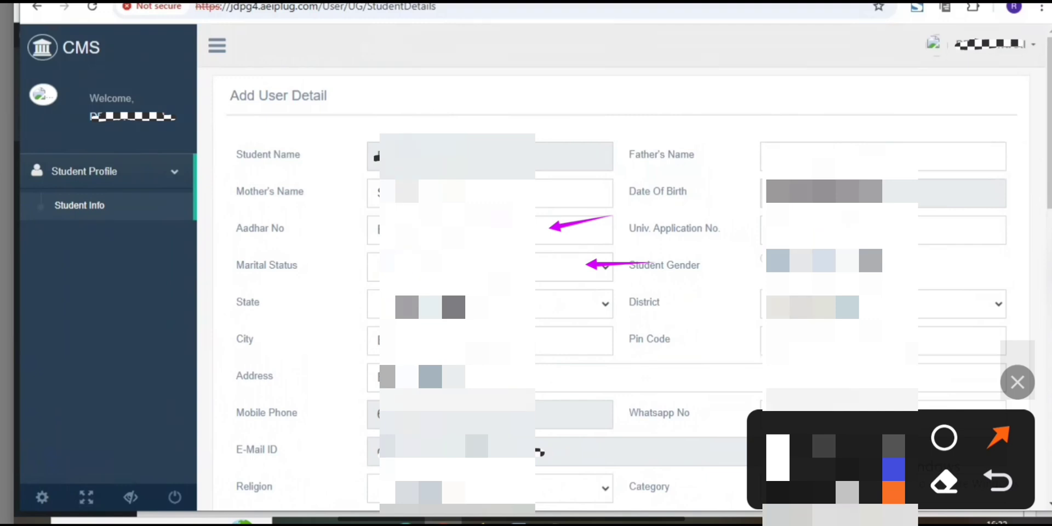
Select Bihar as the student's state and open the list of districts on the Add User Detail form.
left_click_drag(959, 318, 872, 284)
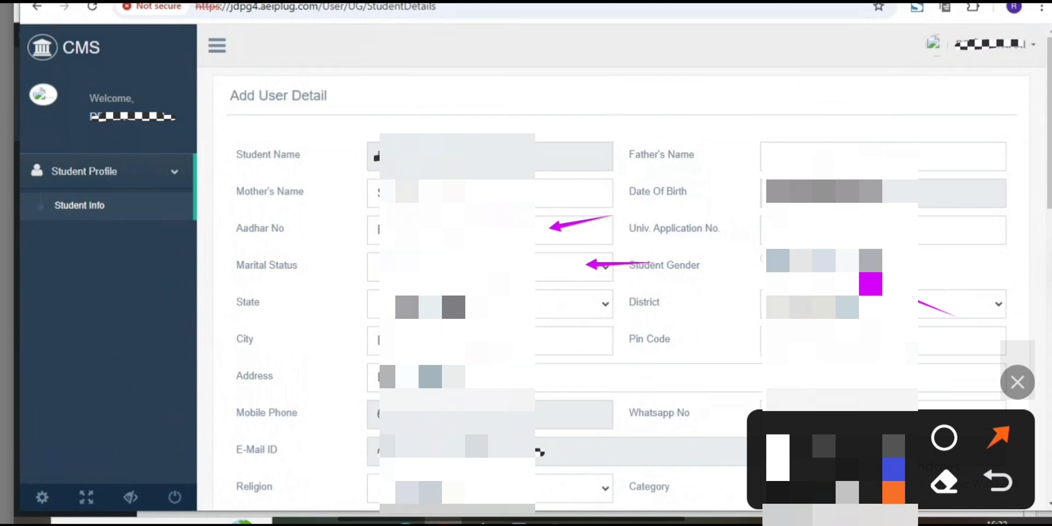
left_click(487, 305)
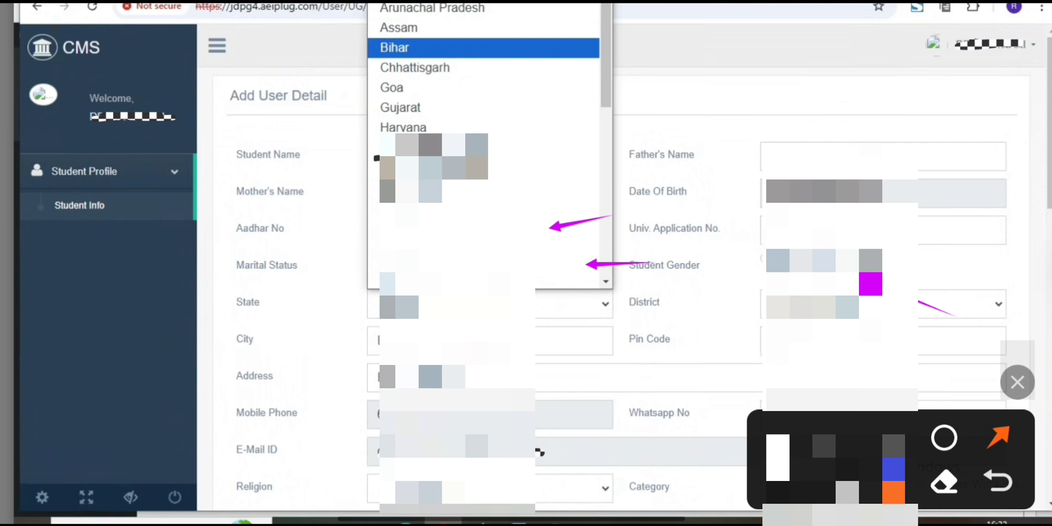
left_click(394, 48)
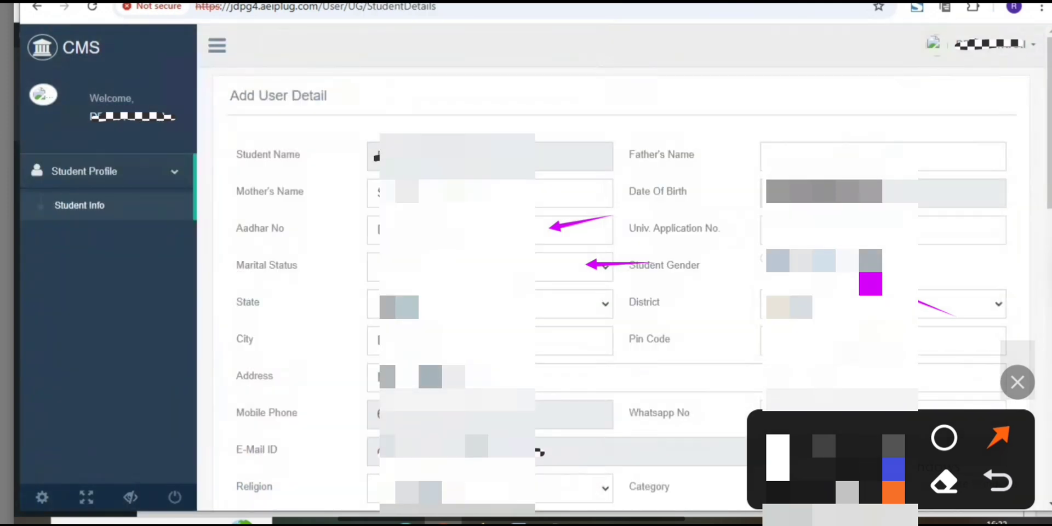
left_click(882, 304)
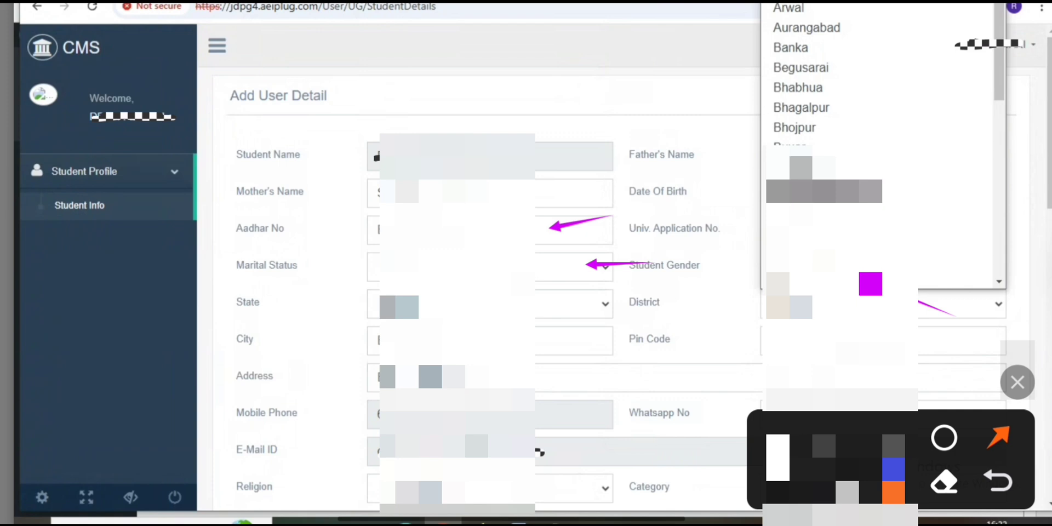
left_click(998, 481)
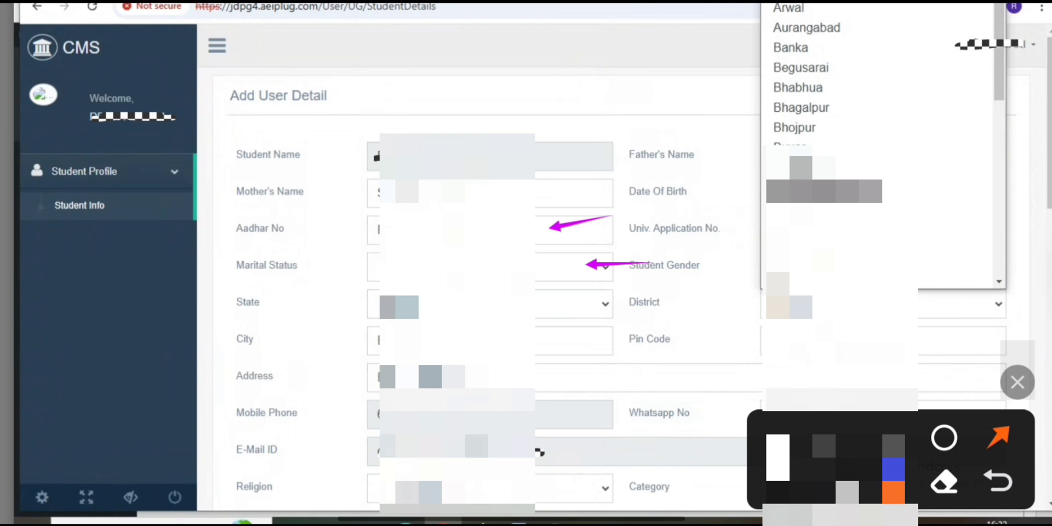
left_click(998, 482)
scroll(844, 279, "down", 4)
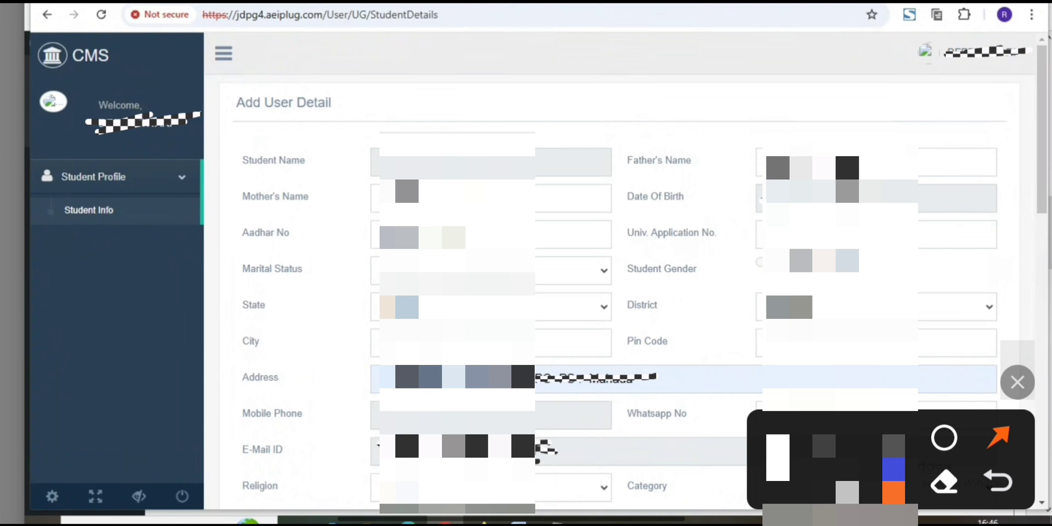
Review the student's contact fields and the PG Sem-I marksheet, university registration and roll number fields.
left_click_drag(552, 410, 493, 423)
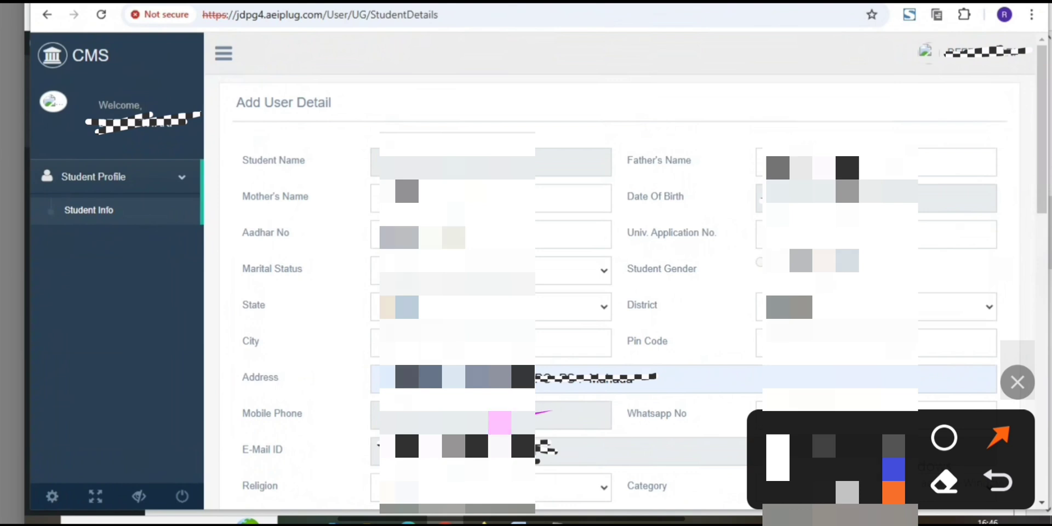
left_click_drag(661, 413, 762, 417)
left_click(578, 356)
left_click_drag(578, 356, 476, 353)
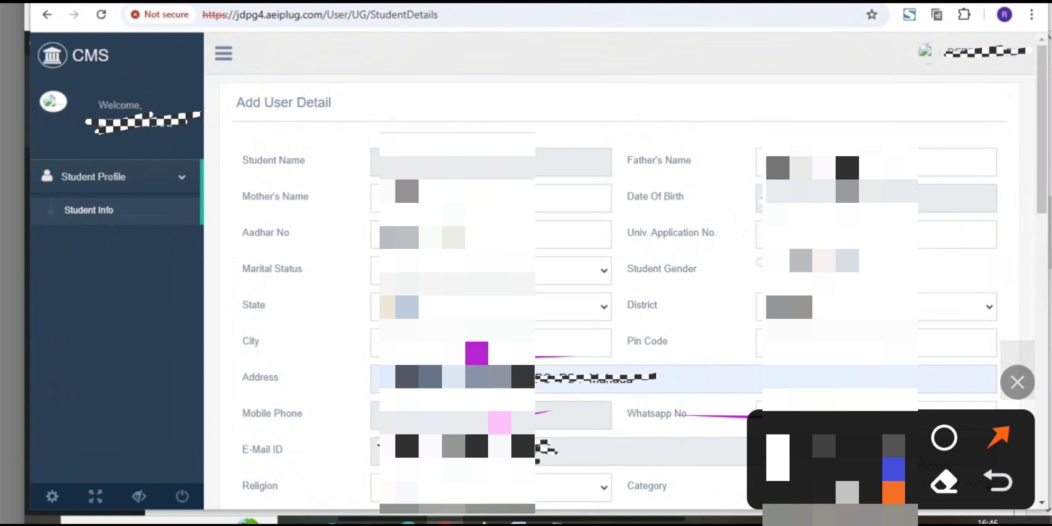
left_click_drag(626, 457, 526, 469)
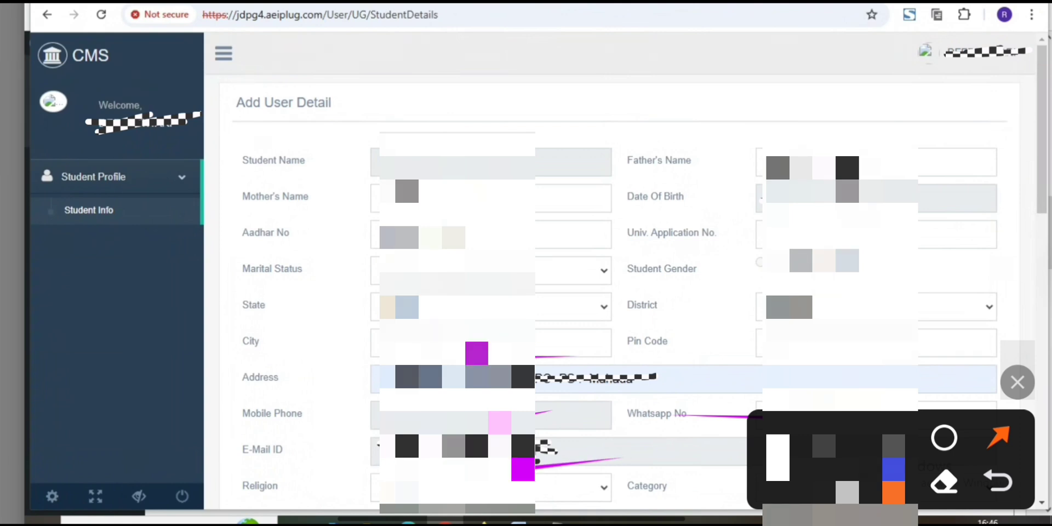
left_click_drag(640, 473, 690, 480)
left_click(1041, 165)
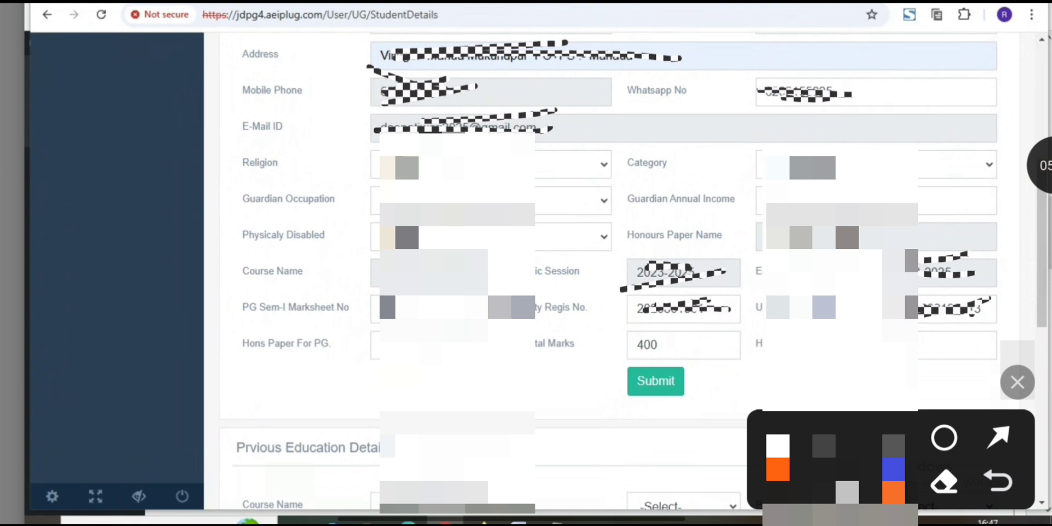
left_click(999, 438)
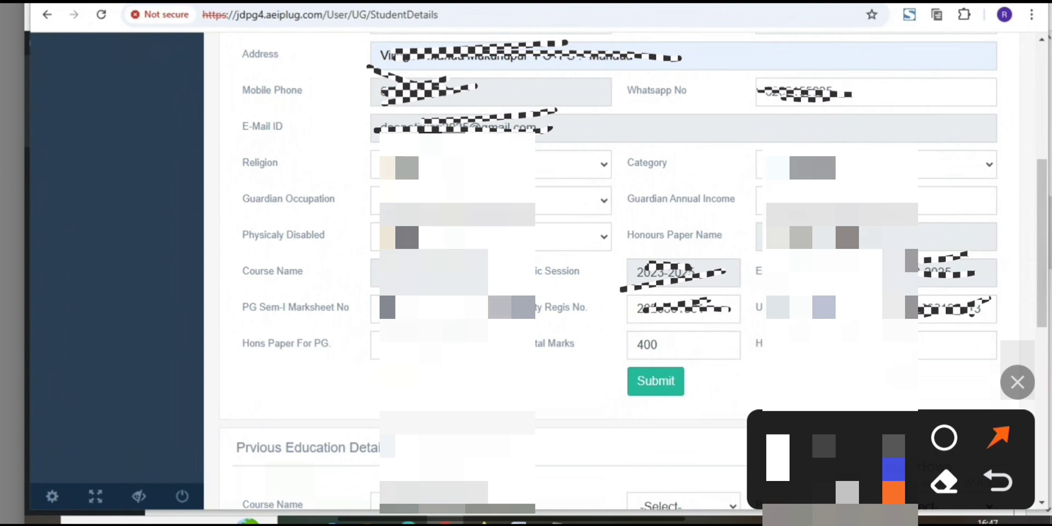
left_click_drag(182, 346, 285, 309)
left_click_drag(537, 317, 602, 312)
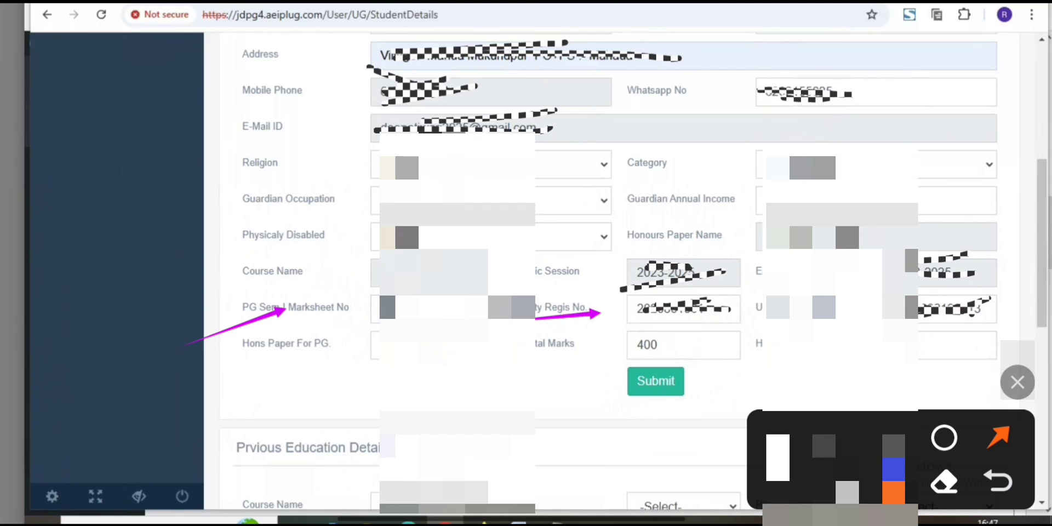
left_click_drag(737, 325, 862, 323)
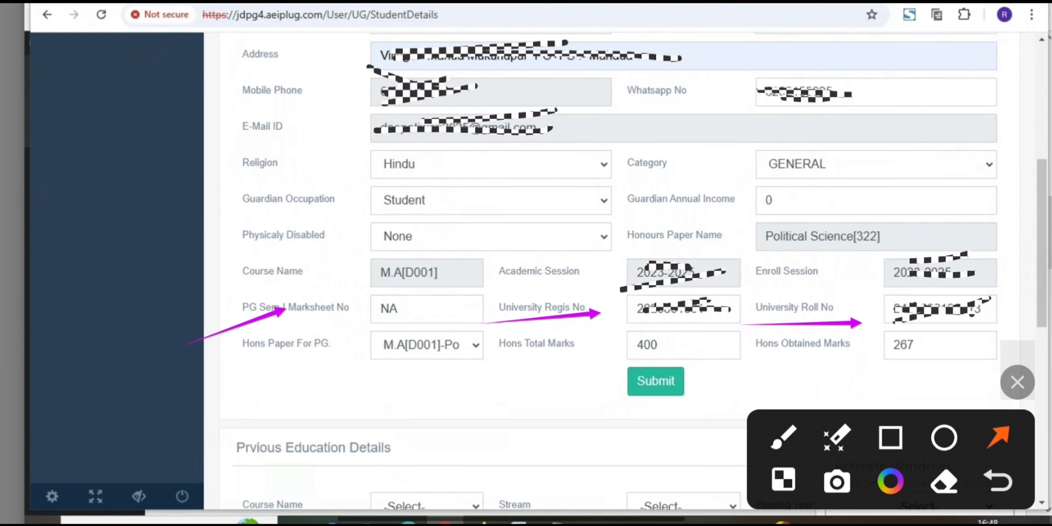
Select M.A[D001]-Political Science as the honours paper for PG.
left_click_drag(294, 408, 399, 357)
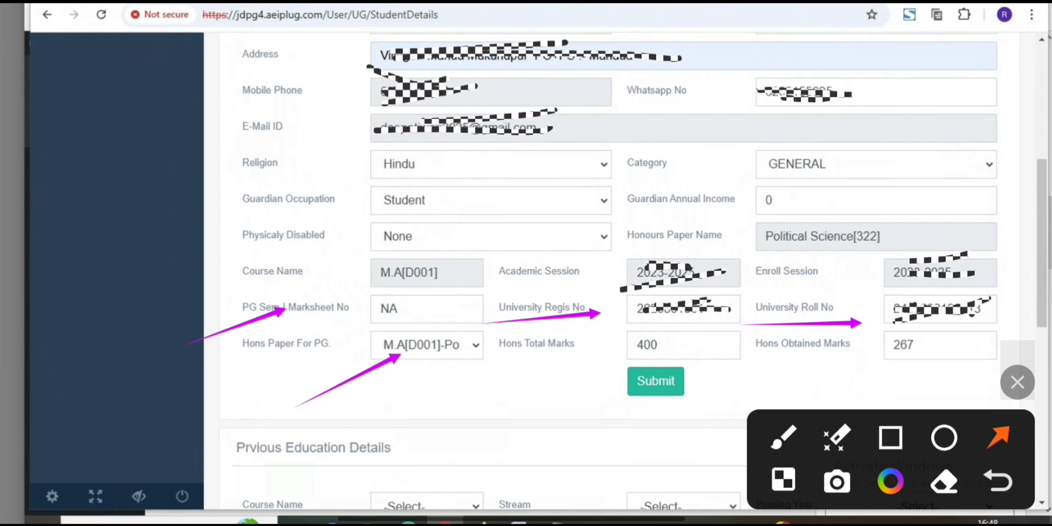
left_click(427, 345)
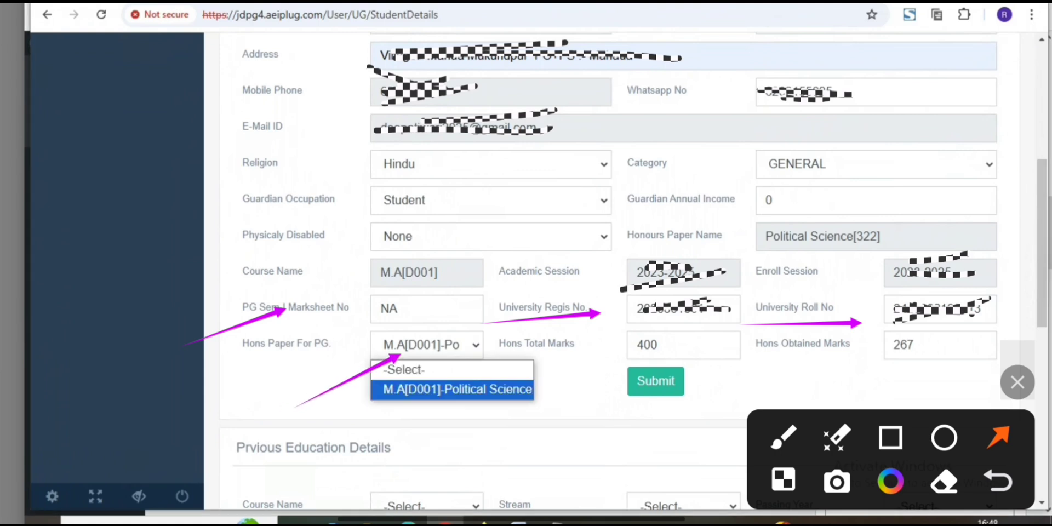
left_click(452, 389)
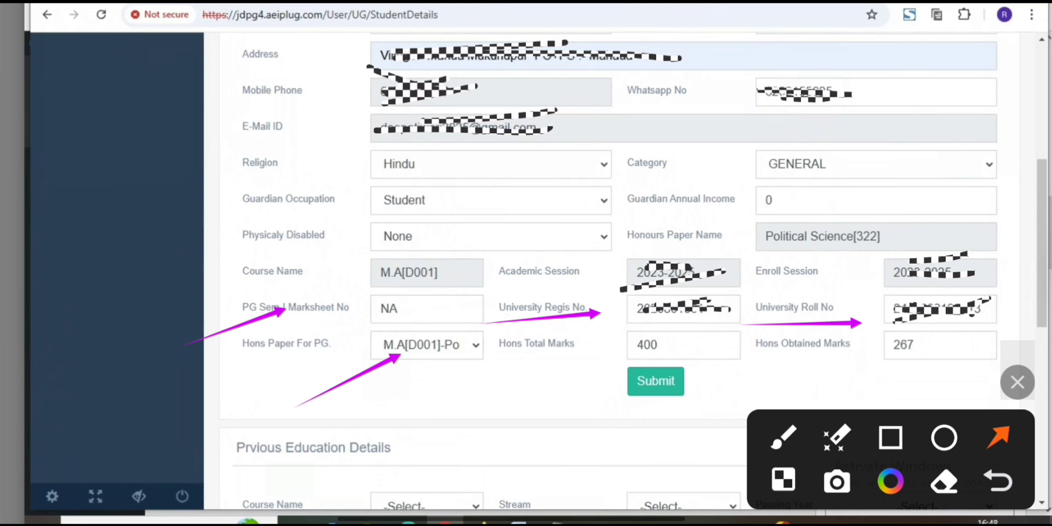
Check the honours total marks and obtained marks entries against the other academic fields.
left_click_drag(547, 403, 642, 352)
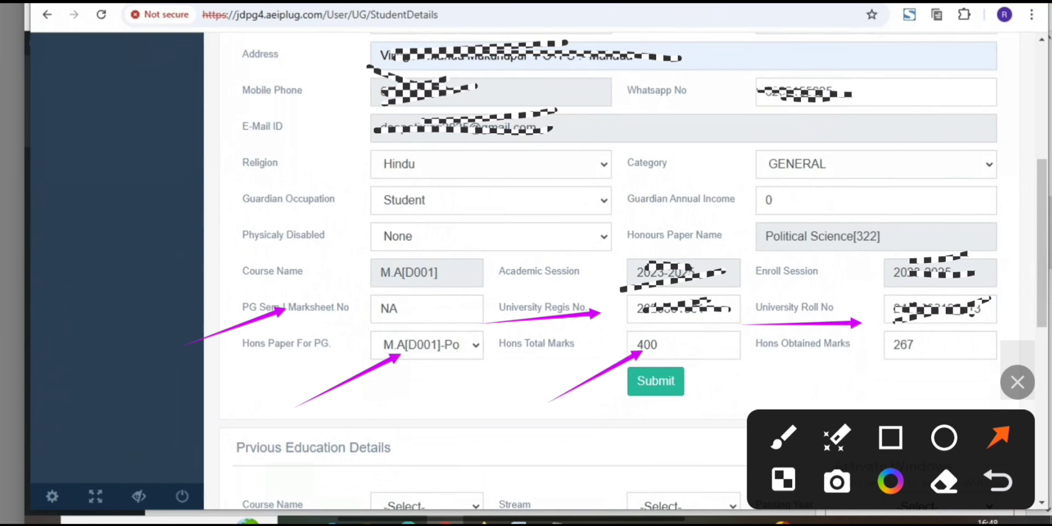
left_click_drag(796, 390, 894, 325)
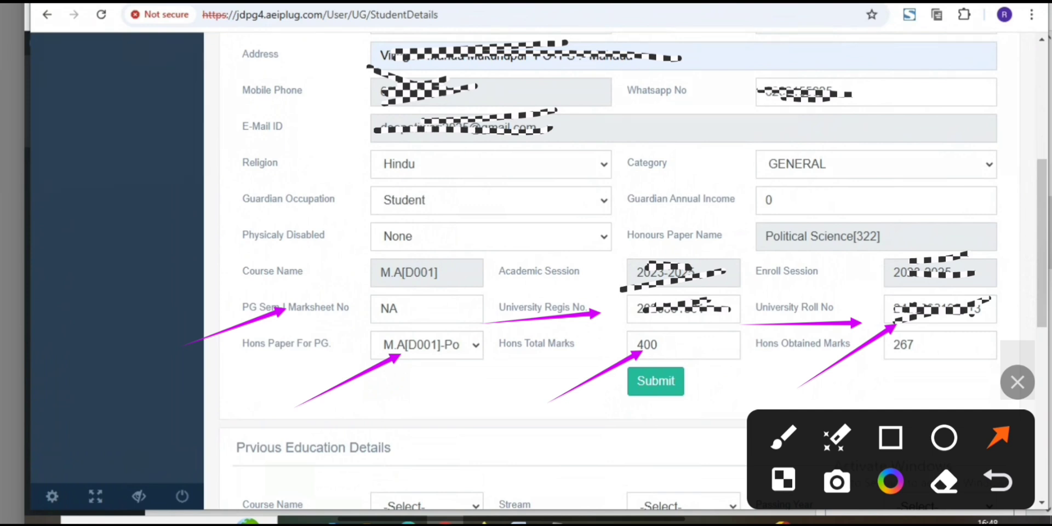
left_click_drag(804, 369, 864, 340)
left_click_drag(222, 307, 308, 308)
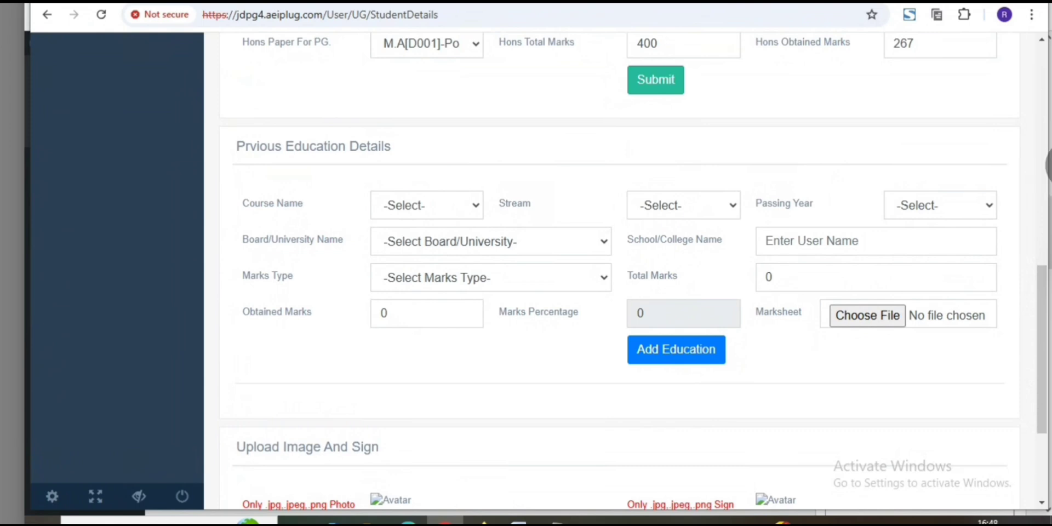
Review the previous education fields, the available course names and the education records already added.
left_click(1041, 165)
left_click(983, 208)
left_click(999, 437)
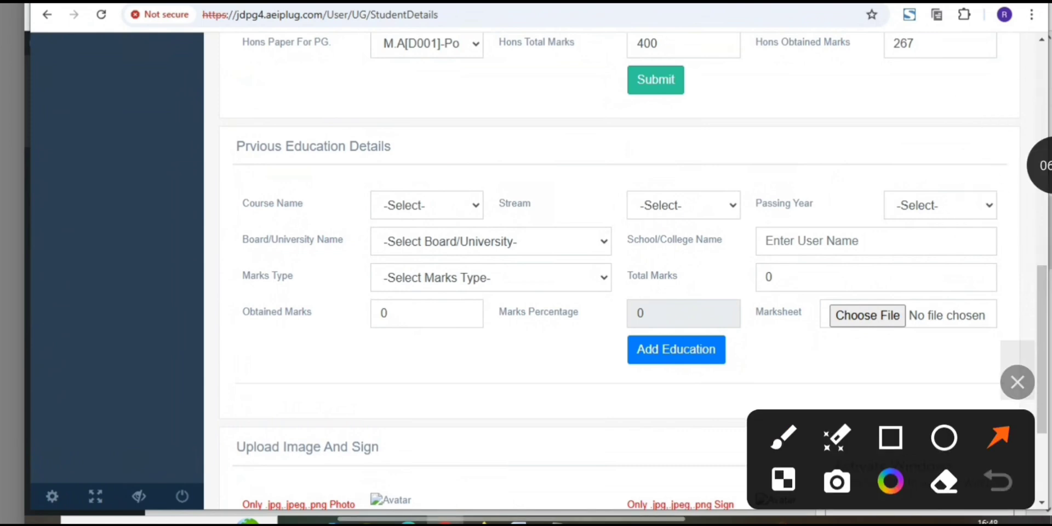
left_click_drag(696, 191, 646, 107)
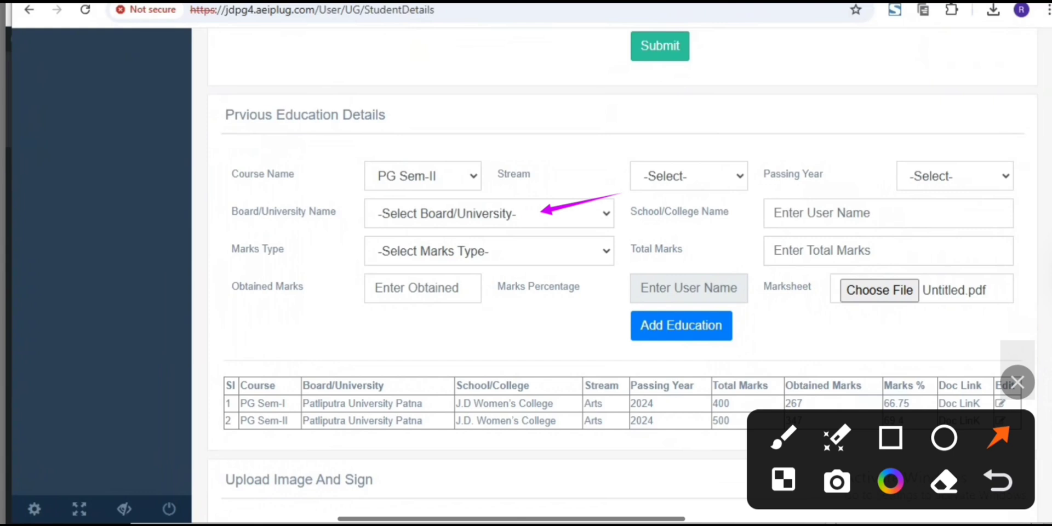
scroll(623, 274, "down", 4)
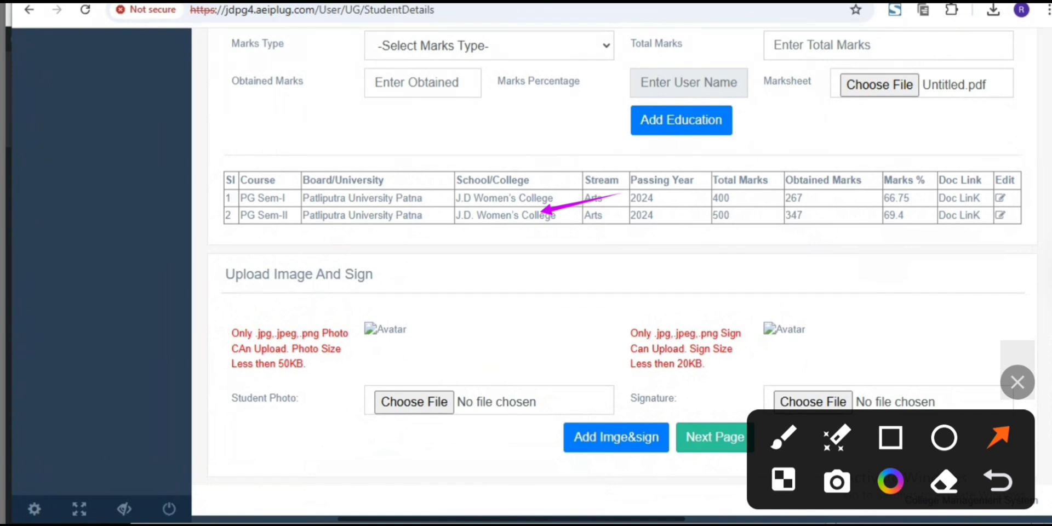
scroll(623, 274, "up", 2)
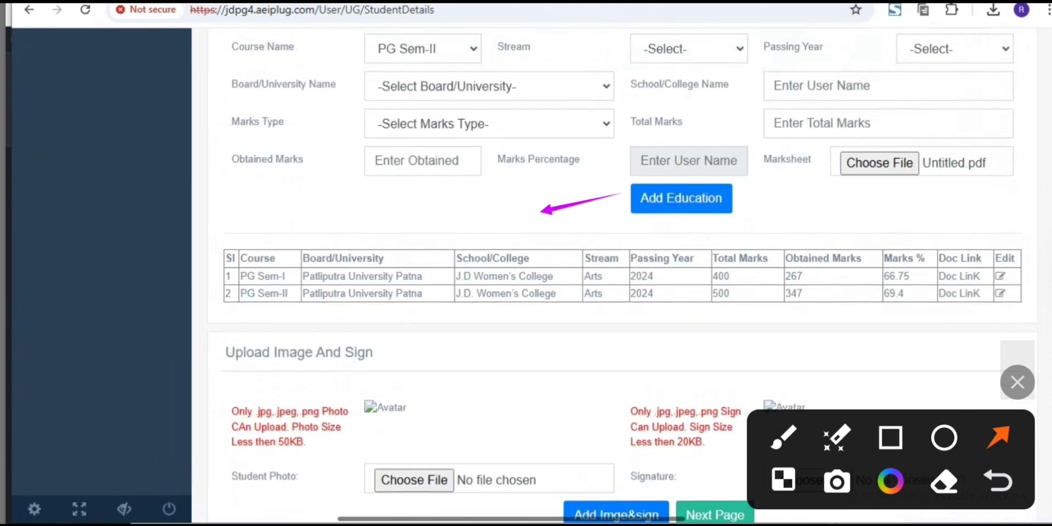
left_click(423, 49)
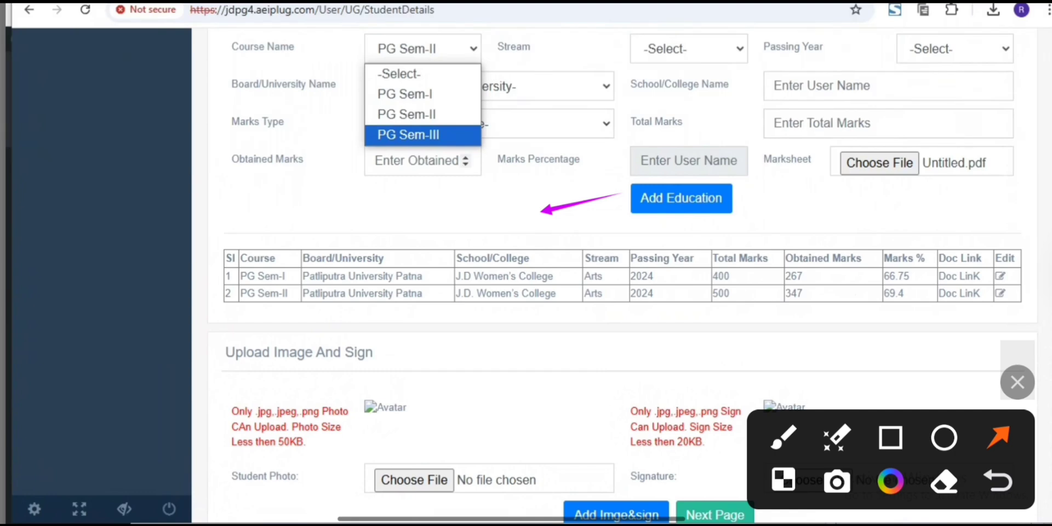
left_click(438, 200)
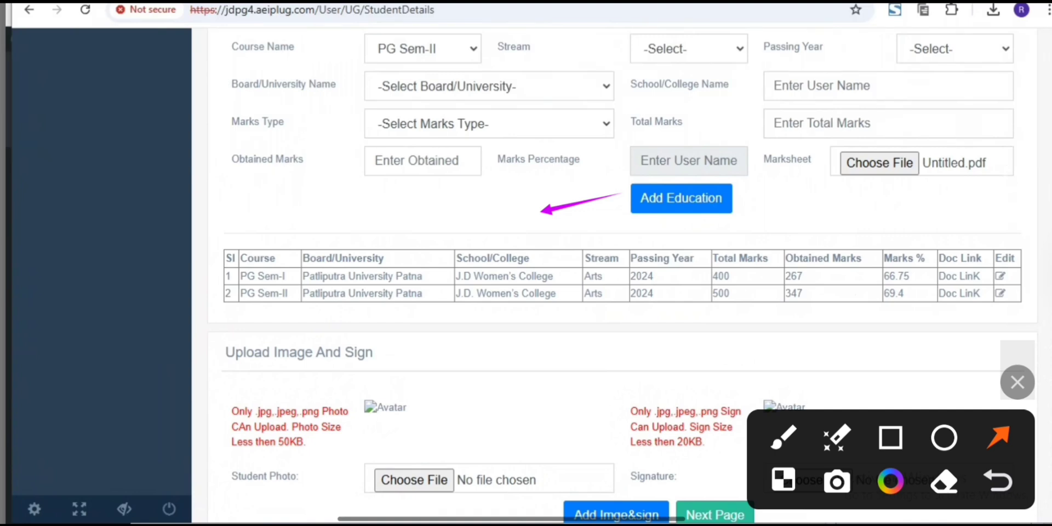
scroll(619, 274, "down", 1)
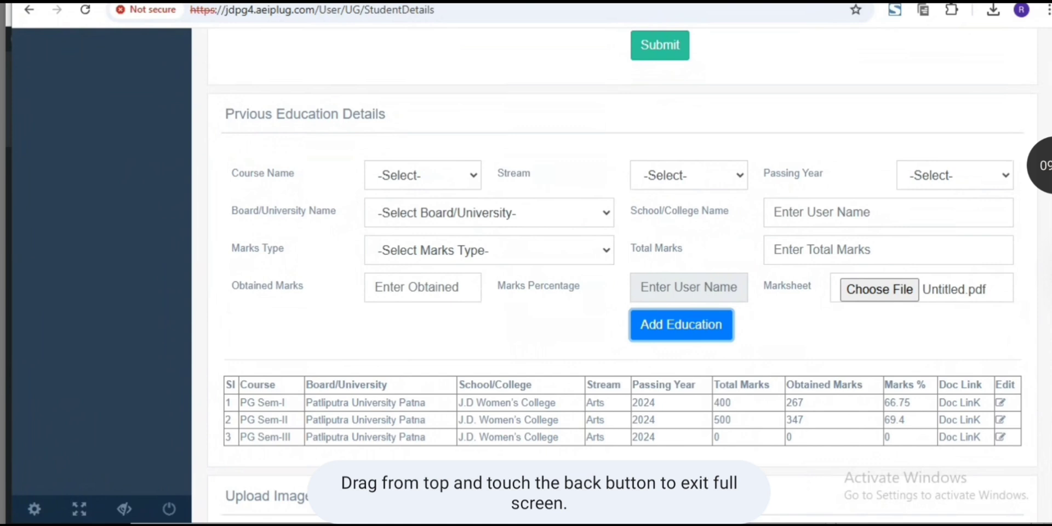
Check the PG Sem-I, PG Sem-II and PG Sem-III records in the previous education table.
left_click(1041, 165)
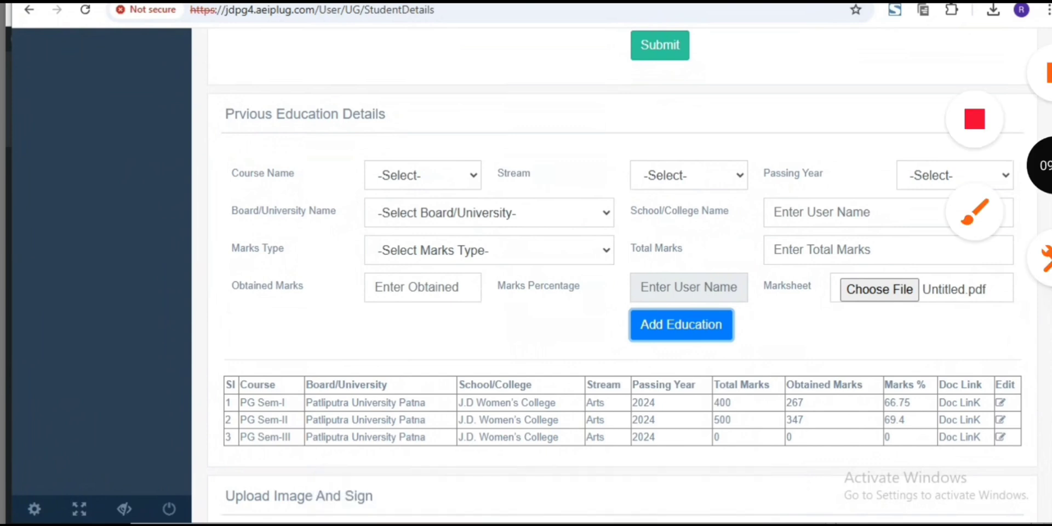
left_click(975, 212)
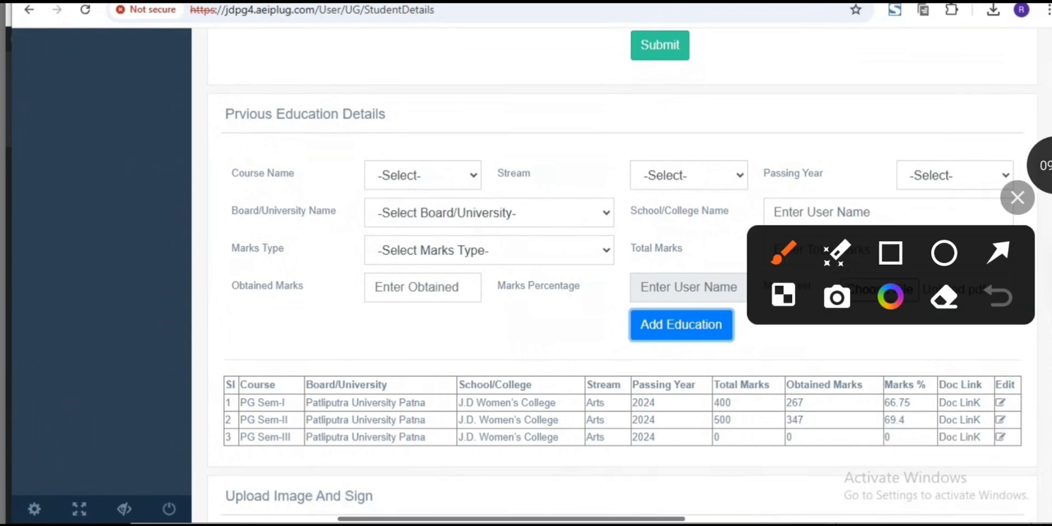
left_click(890, 219)
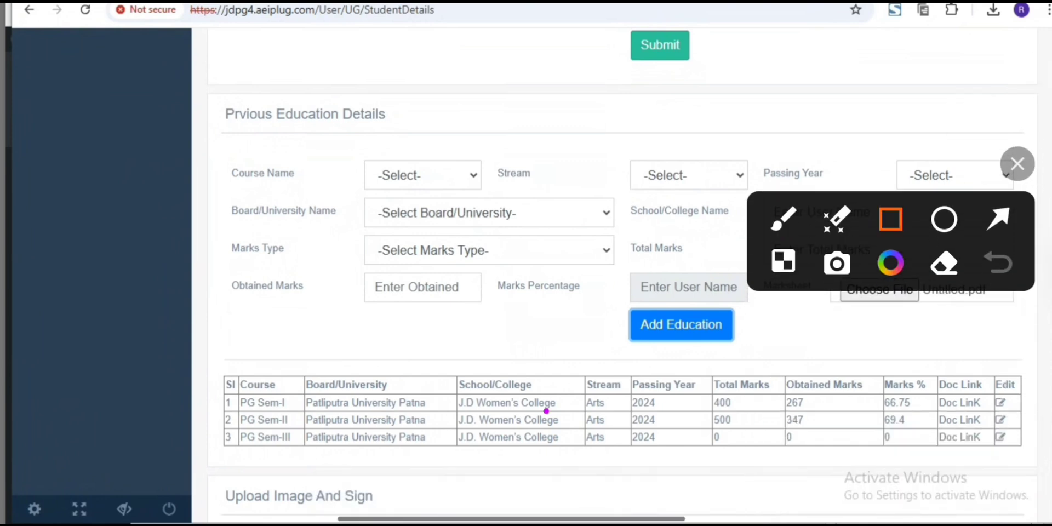
mouse_move(544, 410)
left_mouse_down()
mouse_move(581, 429)
mouse_move(819, 476)
mouse_move(993, 462)
left_mouse_up()
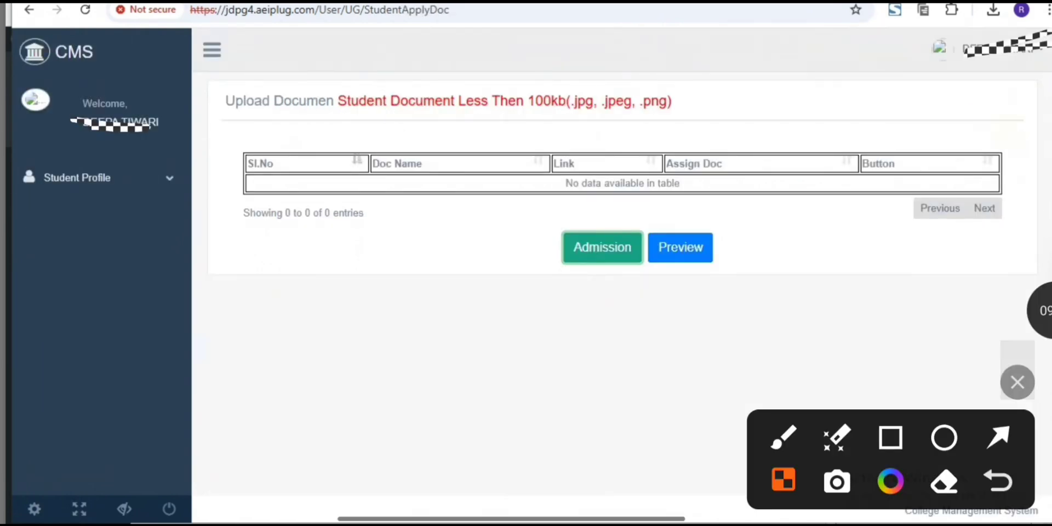
Proceed from the document upload page to admission and bring up the user profile for payment.
left_click(999, 436)
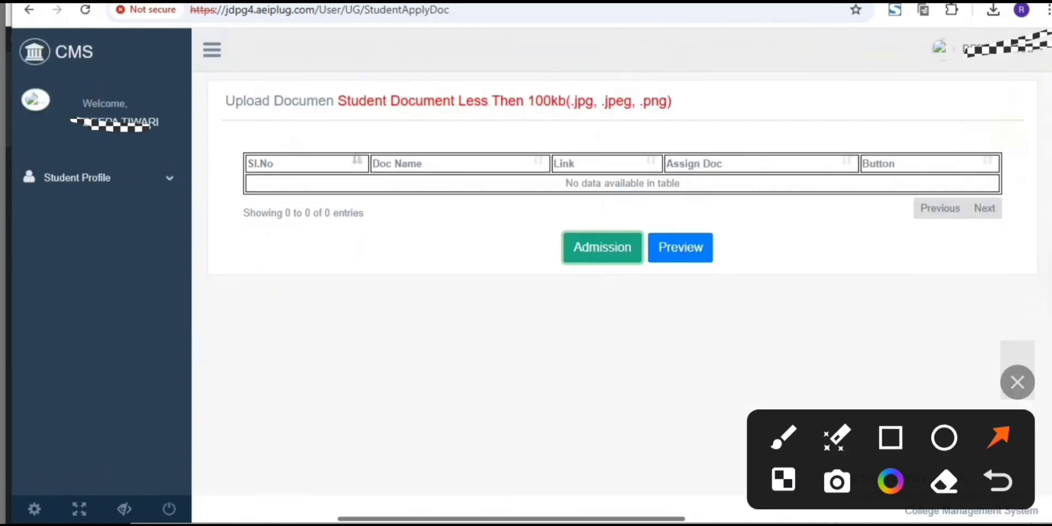
left_click_drag(837, 305, 743, 254)
left_click_drag(611, 379, 608, 278)
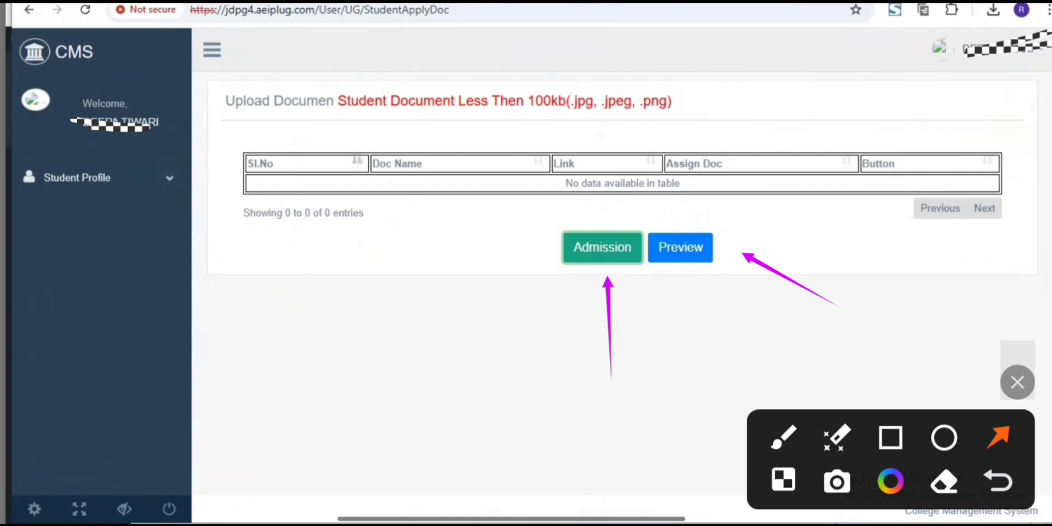
left_click(1044, 310)
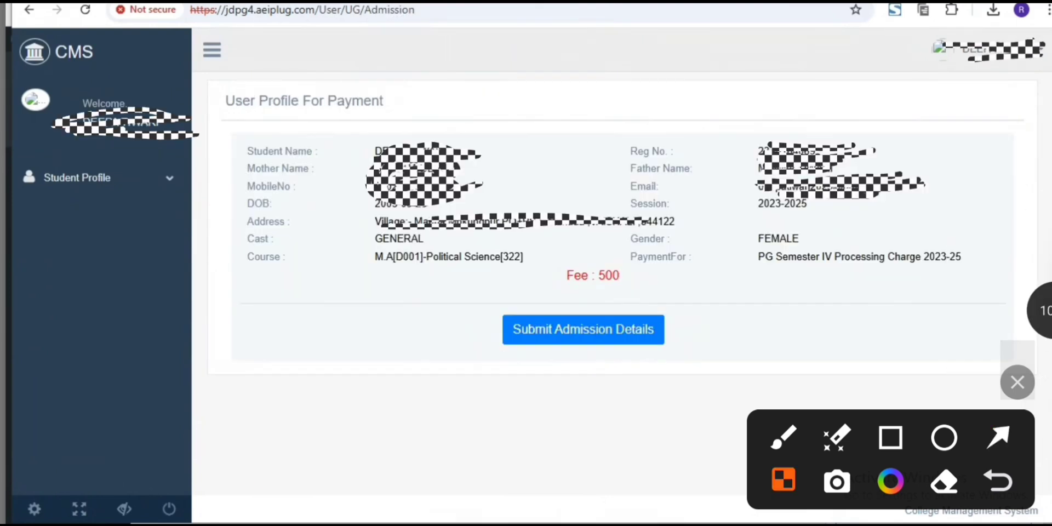
Submit the admission details for the PG Semester IV Processing Charge 2023-25 and continue to the payment page.
left_click(998, 438)
left_click_drag(772, 312, 642, 325)
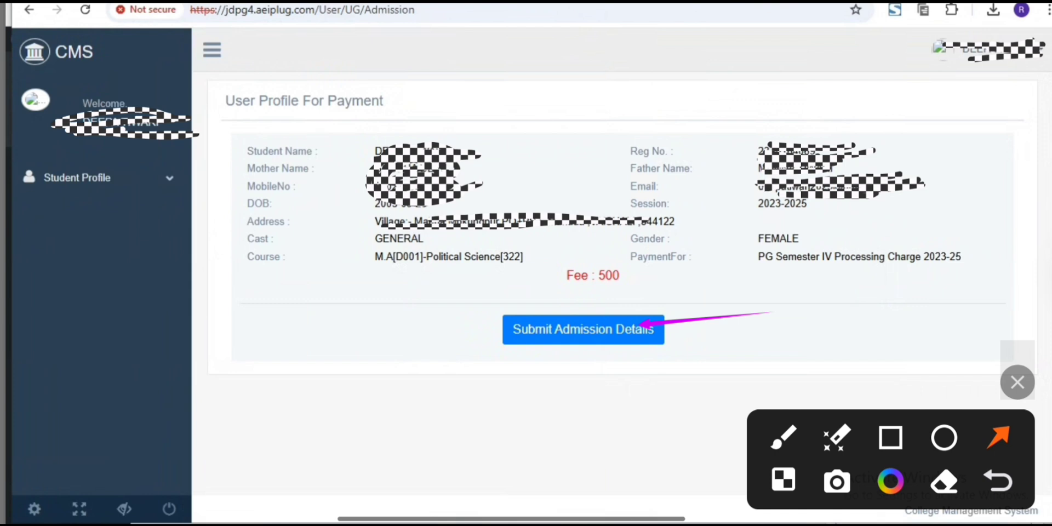
left_click(1044, 311)
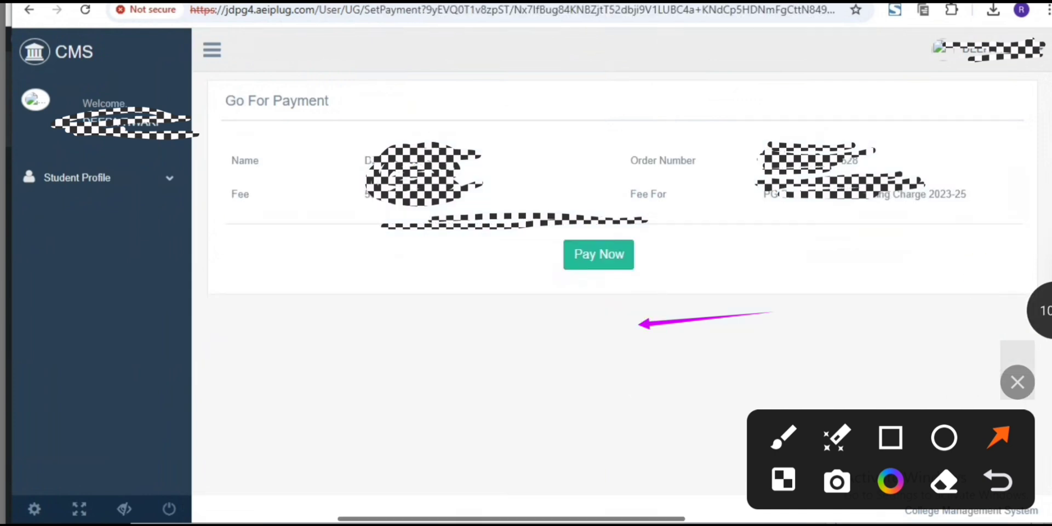
Pay the fee by credit card with the card number, holder name, expiry date and CVV, show the amount breakdown, and decline saving the card.
left_click_drag(673, 356, 618, 271)
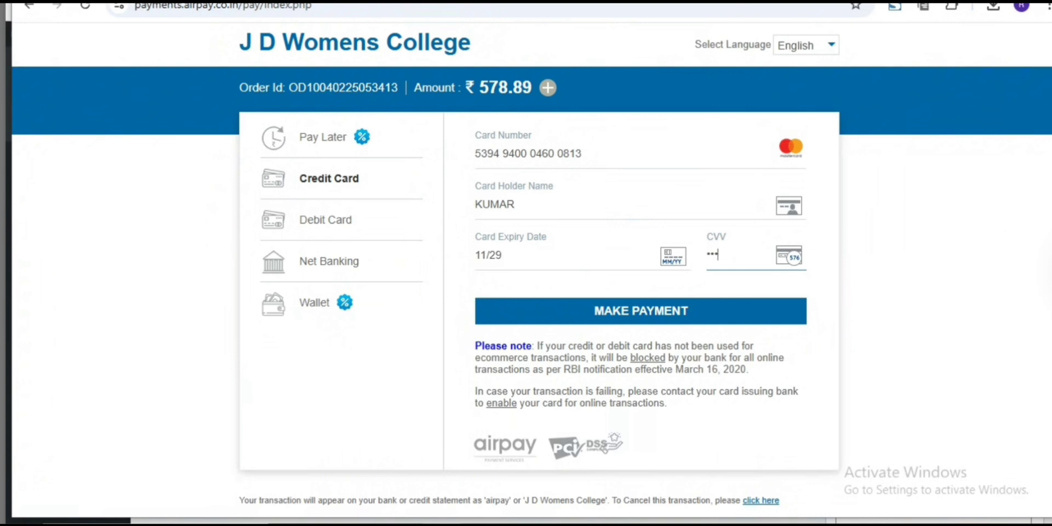
left_click(548, 88)
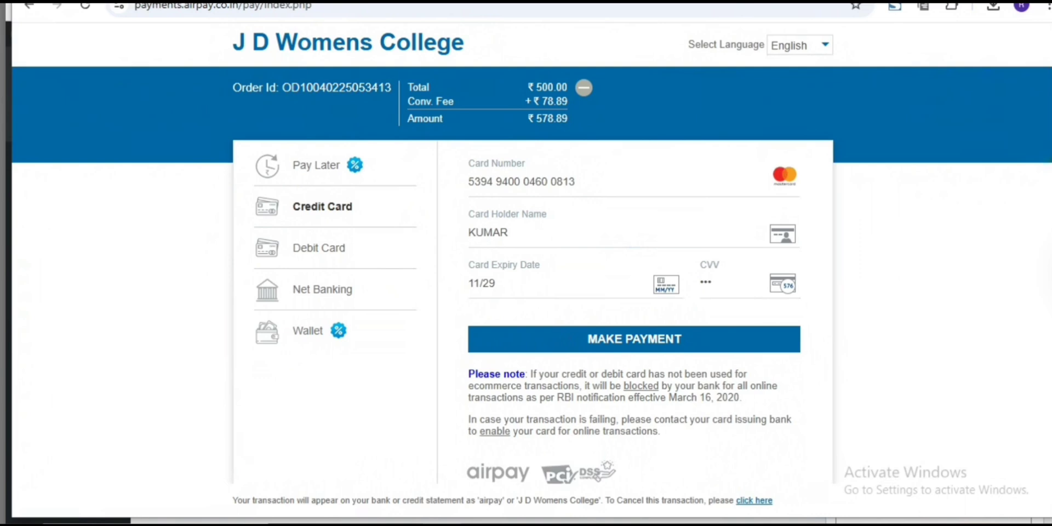
key("Return")
scroll(532, 268, "down", 1)
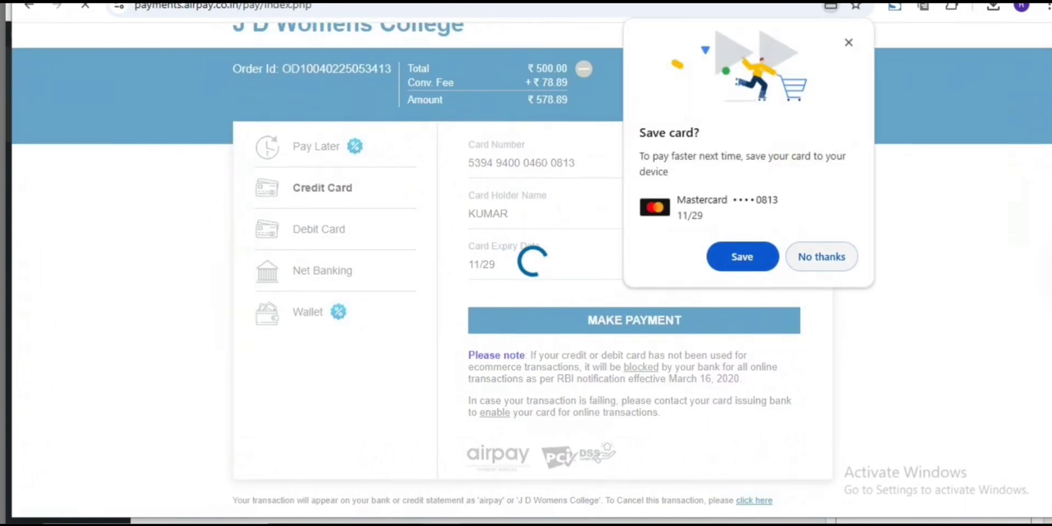
left_click(821, 257)
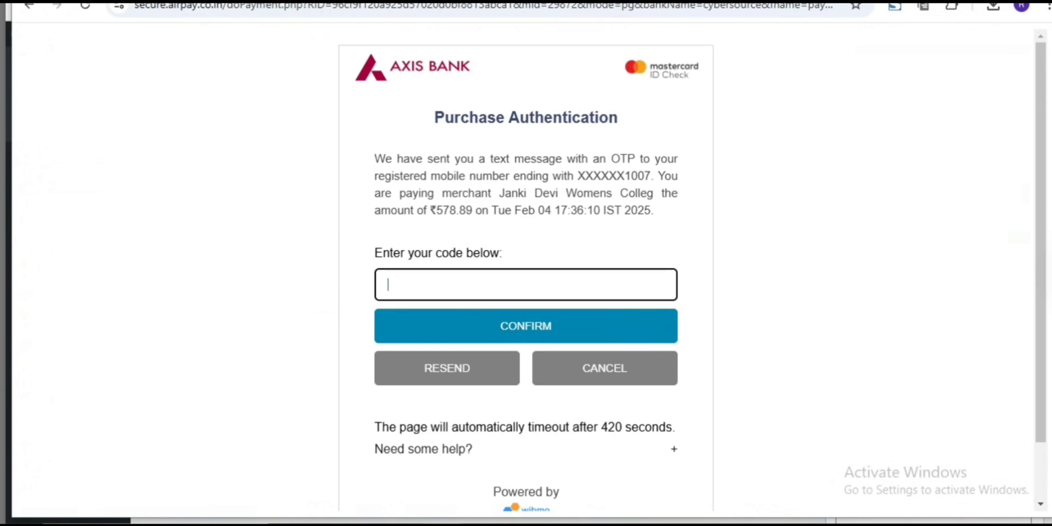
Authenticate the card purchase with the one-time verification code and return from the payment information page to the student dashboard.
left_click_drag(405, 210, 491, 210)
left_click(526, 284)
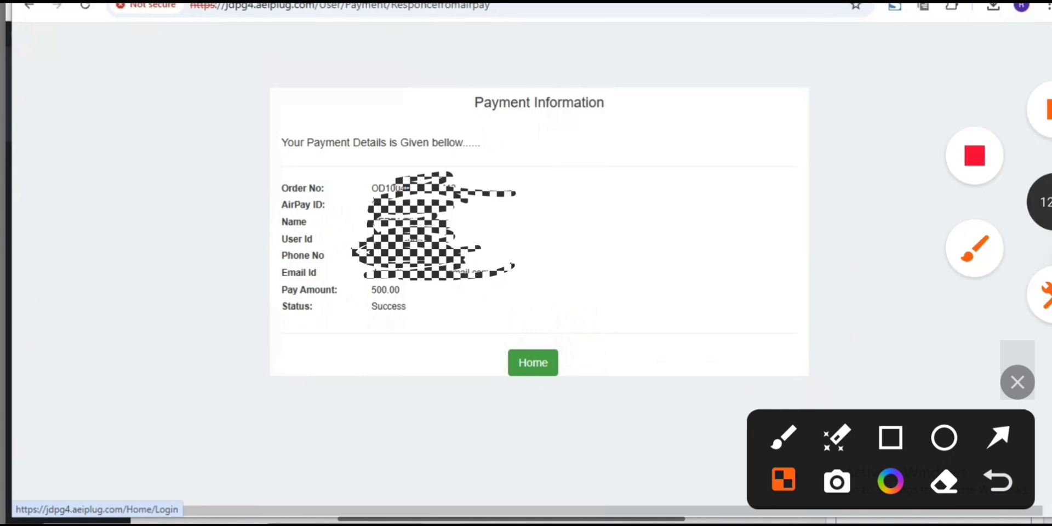
left_click(533, 363)
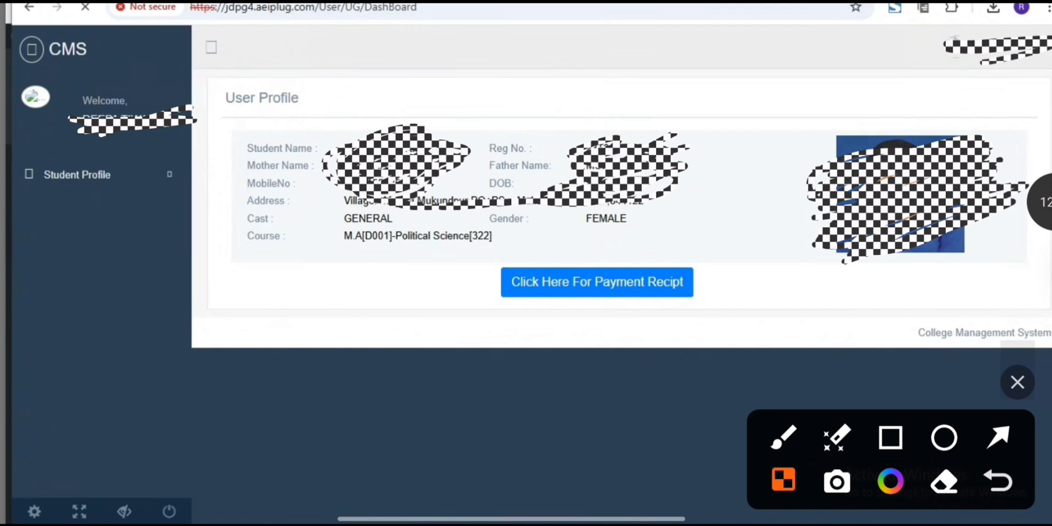
Open the payment receipt for the PG Semester IV Processing Charge 2023-25 from the student's profile.
left_click(998, 437)
left_click_drag(665, 430, 617, 321)
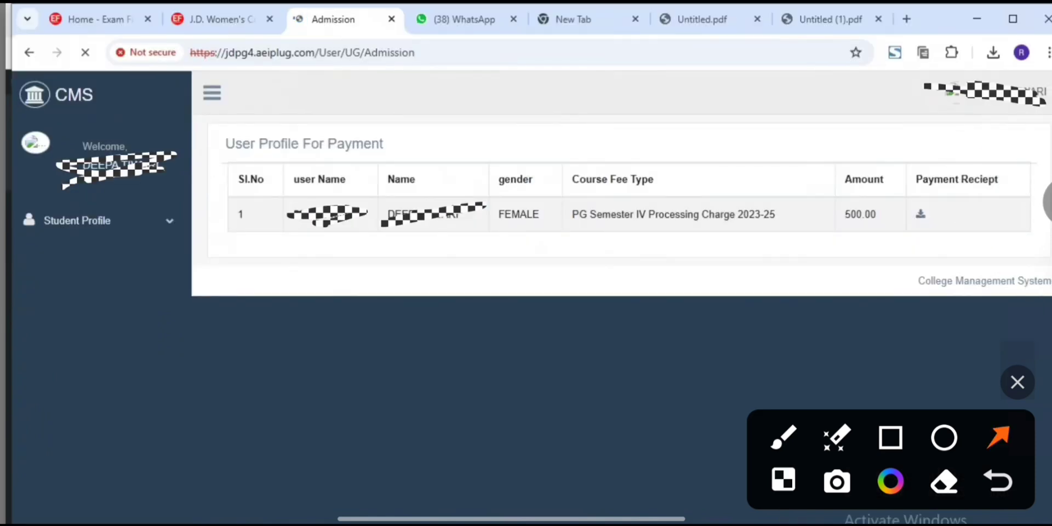
left_click_drag(973, 141, 924, 206)
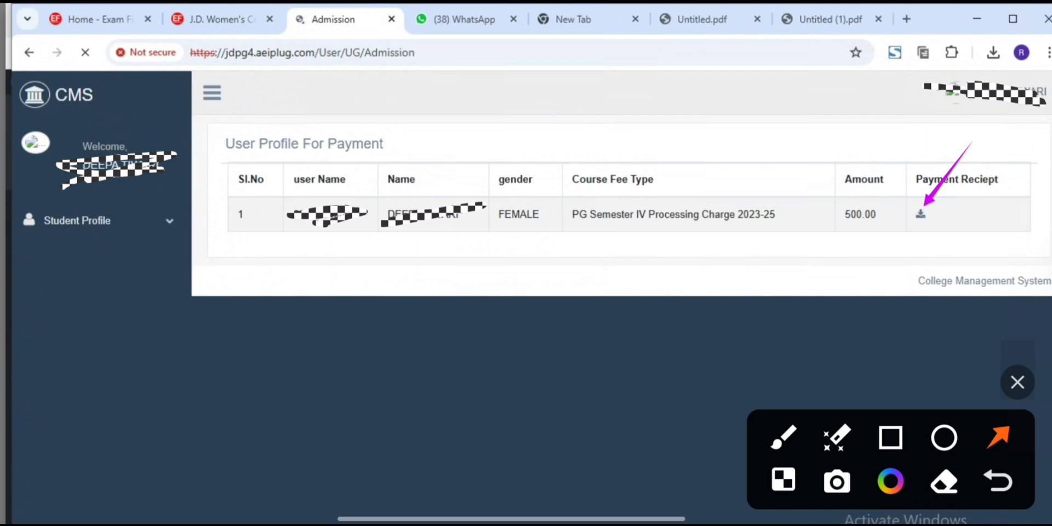
left_click(1044, 202)
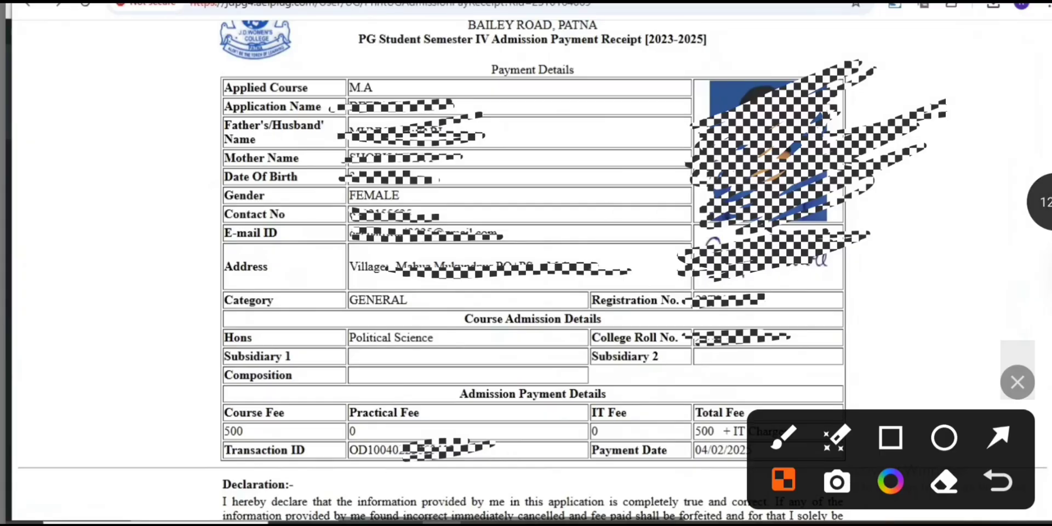